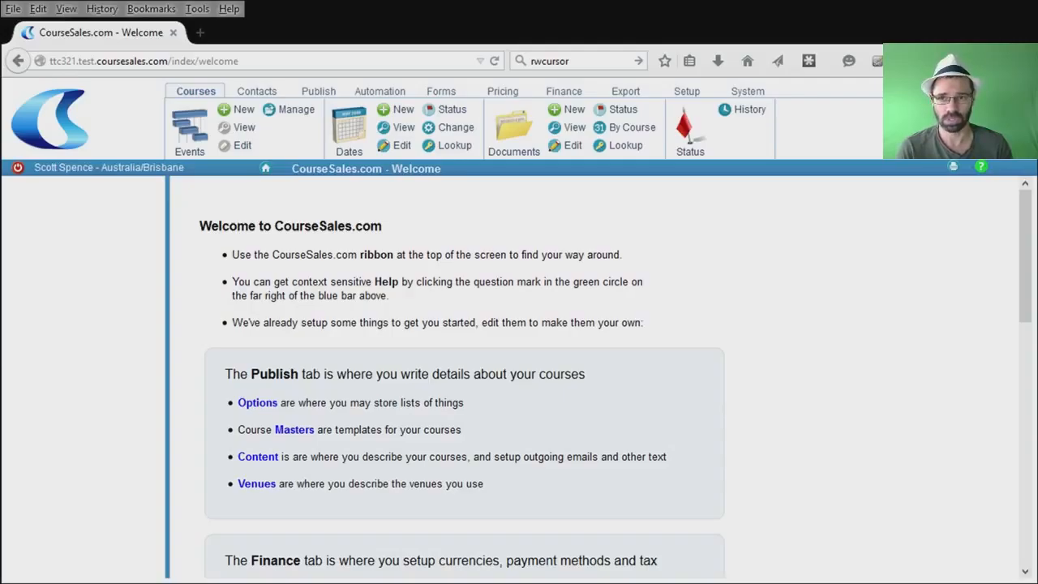
# Open Contacts - List showing three active customer contacts, two of them near-duplicates.
pyautogui.click(256, 91)
pyautogui.click(190, 128)
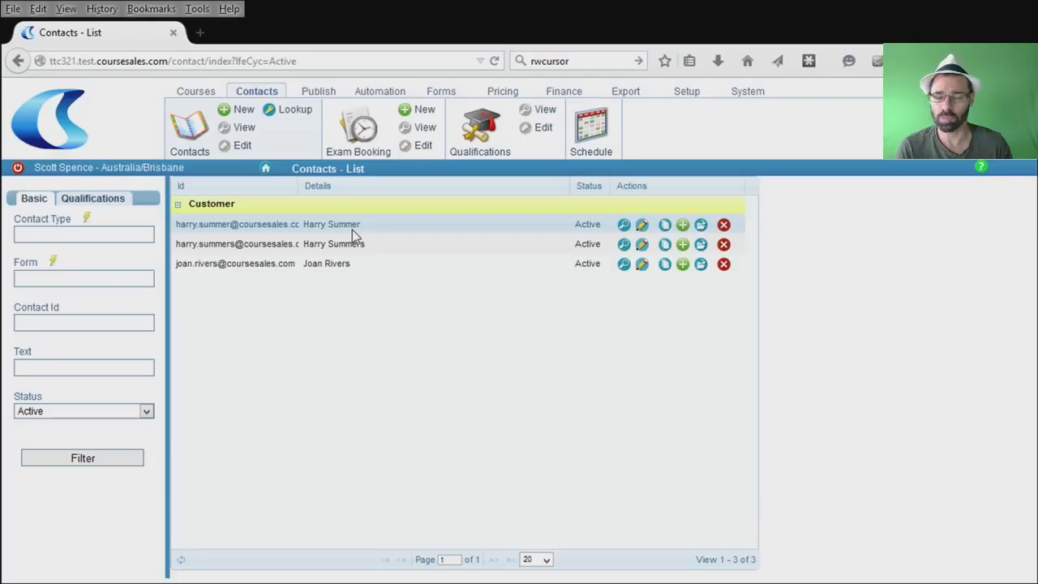
pyautogui.click(384, 95)
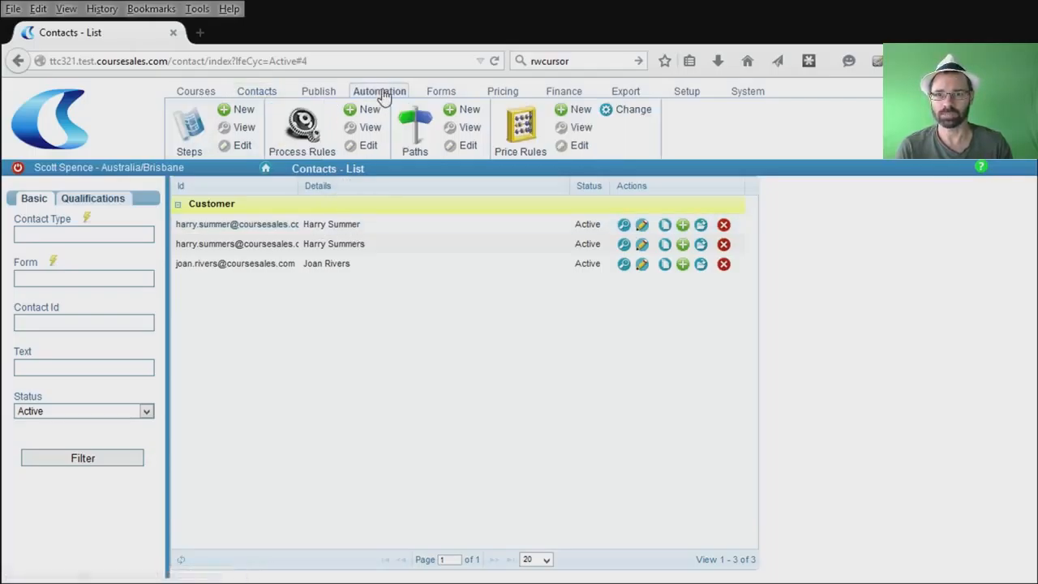
# Open the Registration process step: Documents record type, 30 percent complete, effect Registered, status Active.
pyautogui.click(205, 130)
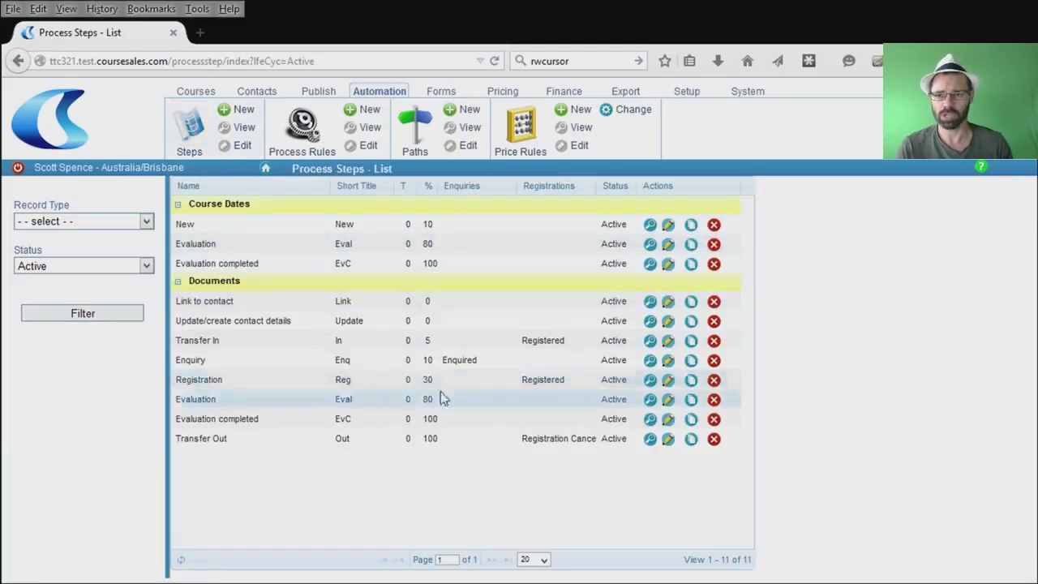
pyautogui.click(668, 381)
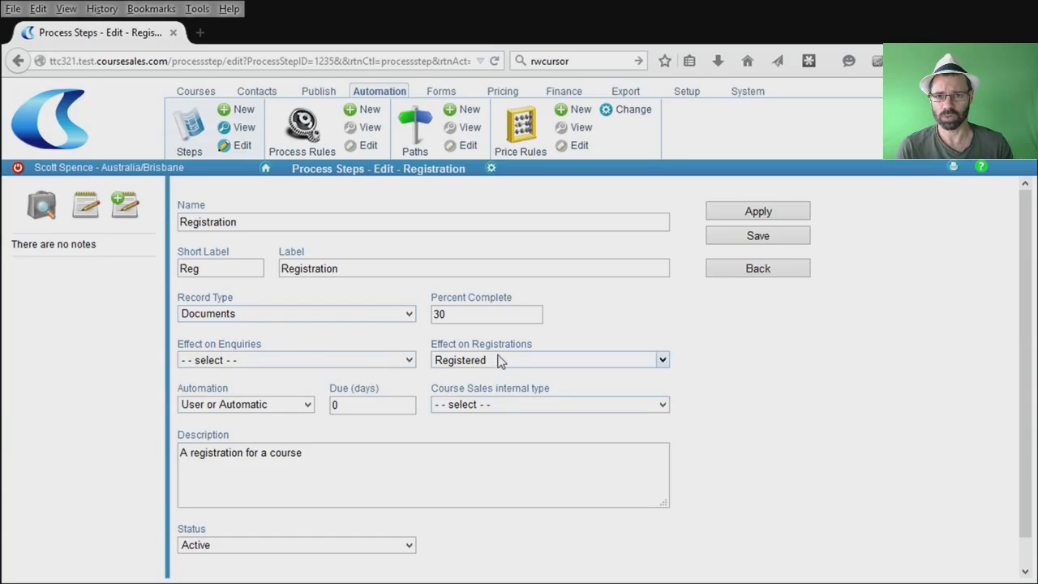
pyautogui.scroll(-1, 710, 446)
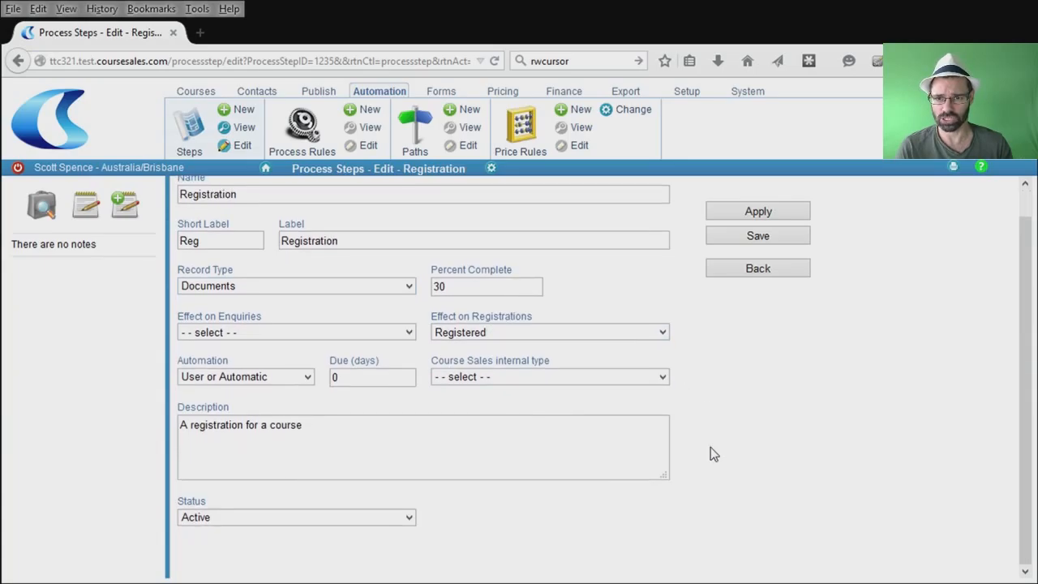
pyautogui.scroll(1, 710, 446)
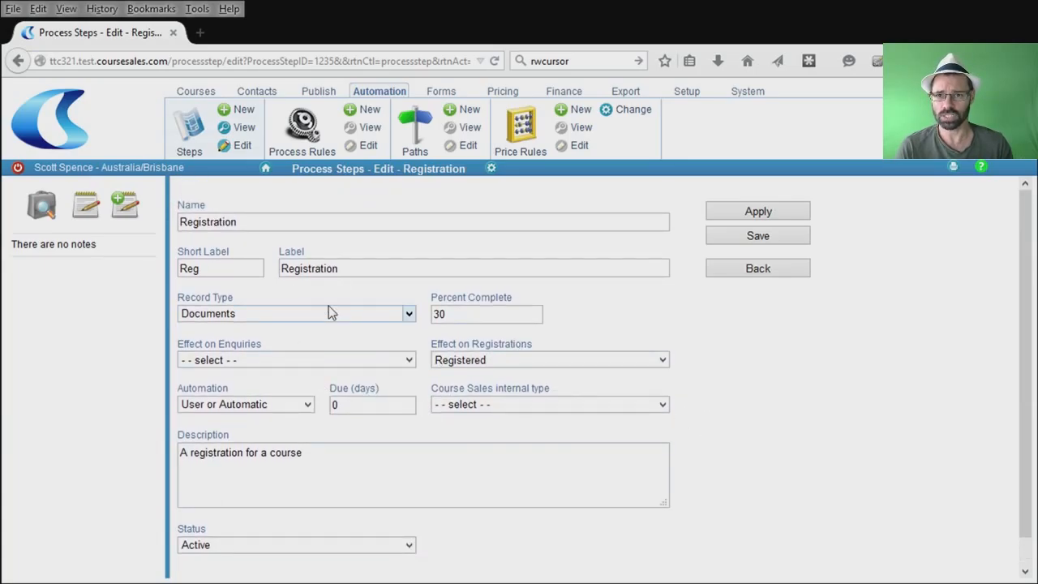
# Review the Register rule's Create (or update) Contact settings: match by email, form Contact, type Customer.
pyautogui.click(307, 128)
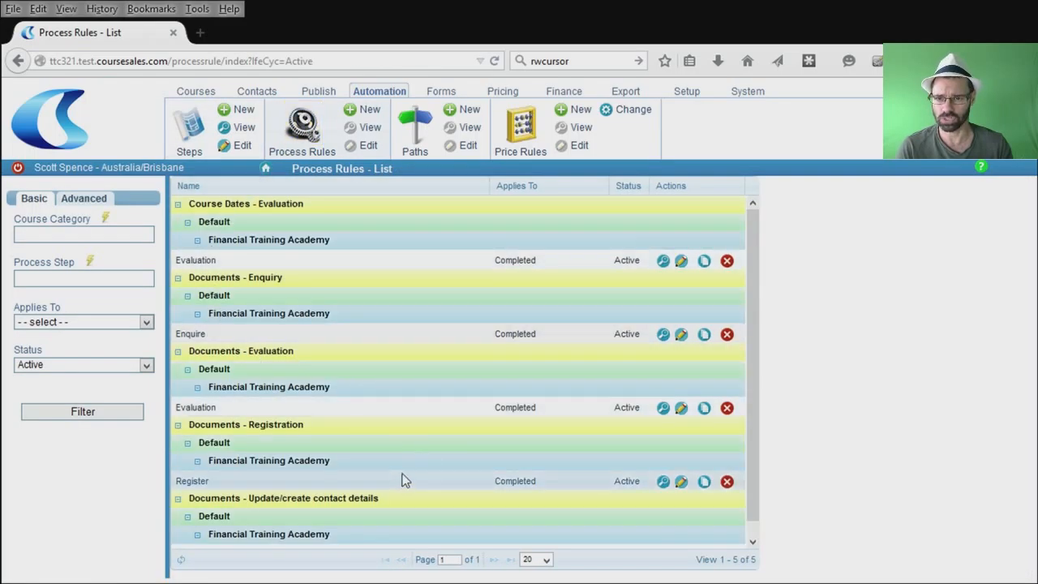
pyautogui.scroll(-1, 433, 475)
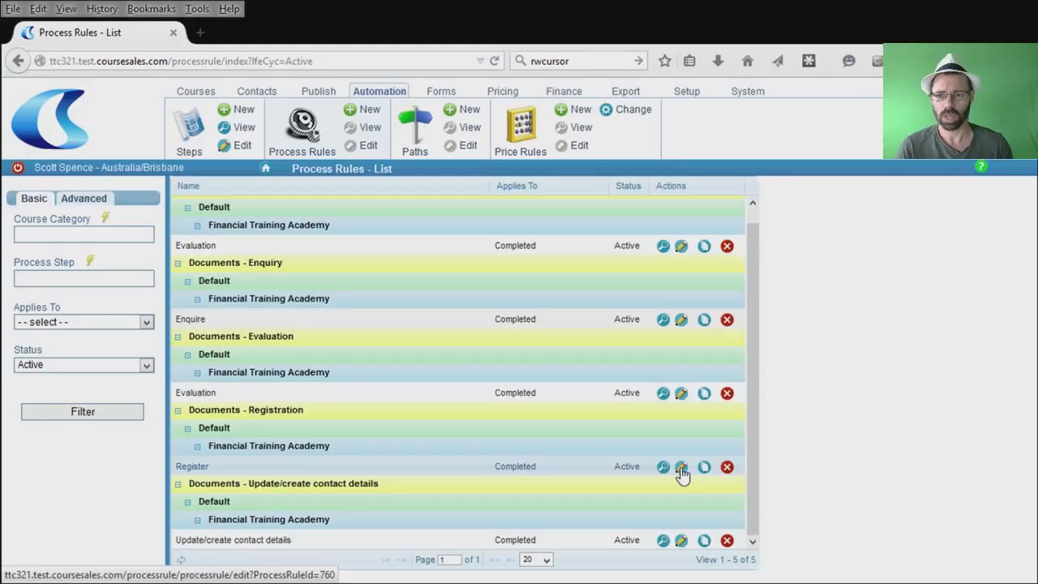
pyautogui.moveTo(200, 411); pyautogui.dragTo(304, 413)
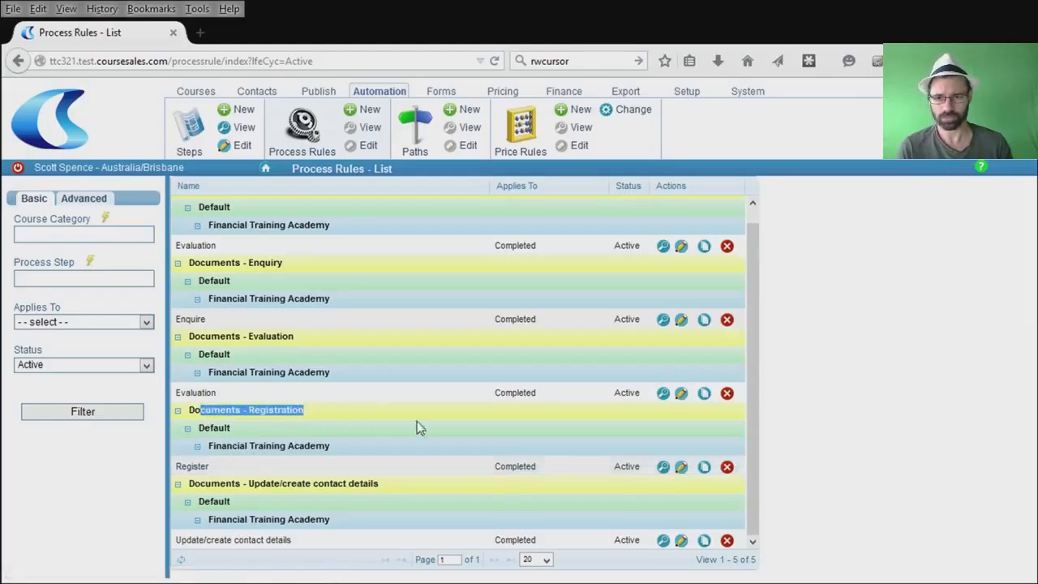
pyautogui.click(680, 466)
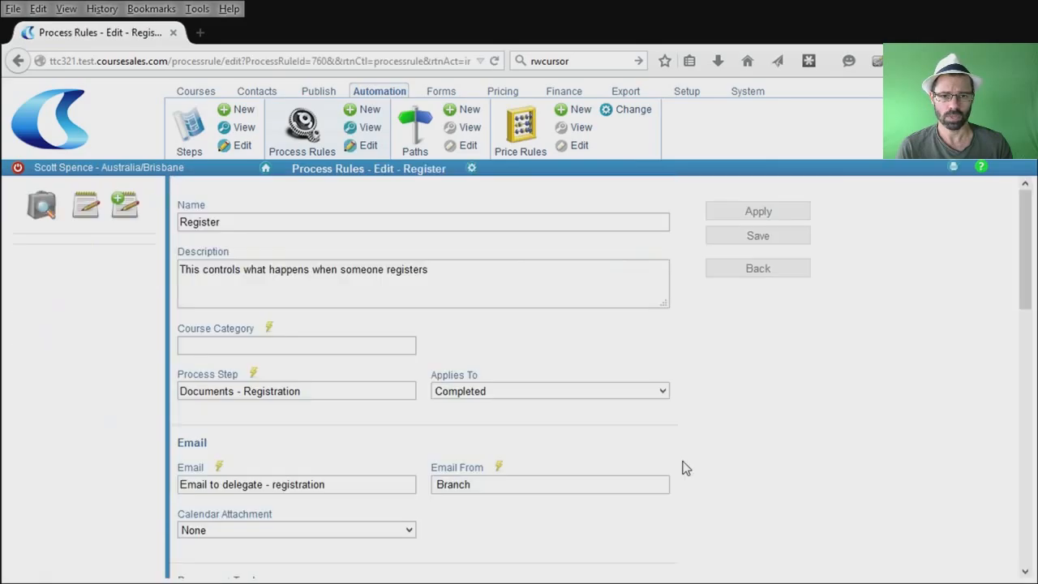
pyautogui.scroll(-1, 477, 436)
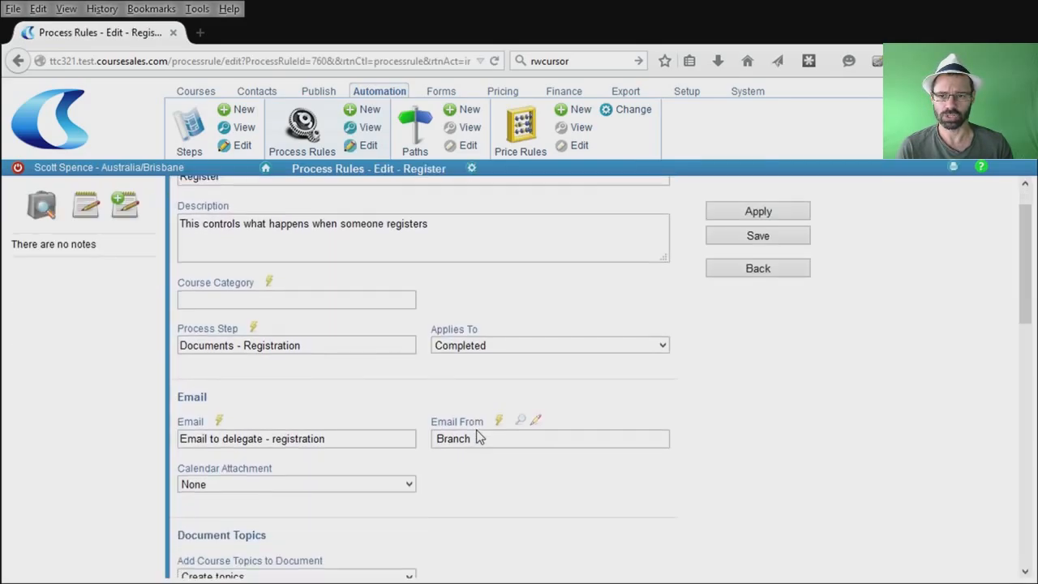
pyautogui.scroll(-1, 477, 435)
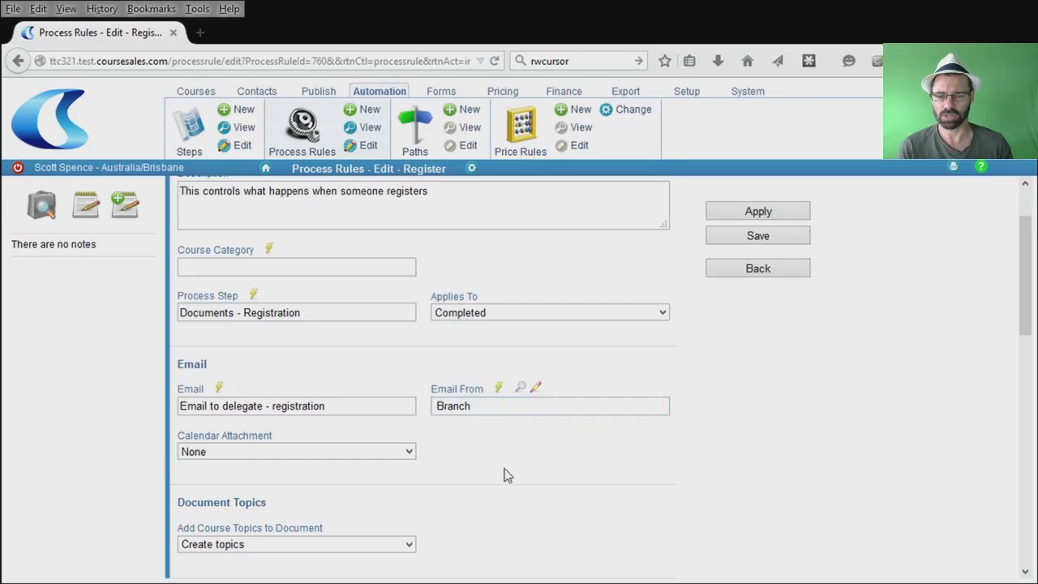
pyautogui.scroll(-6, 508, 471)
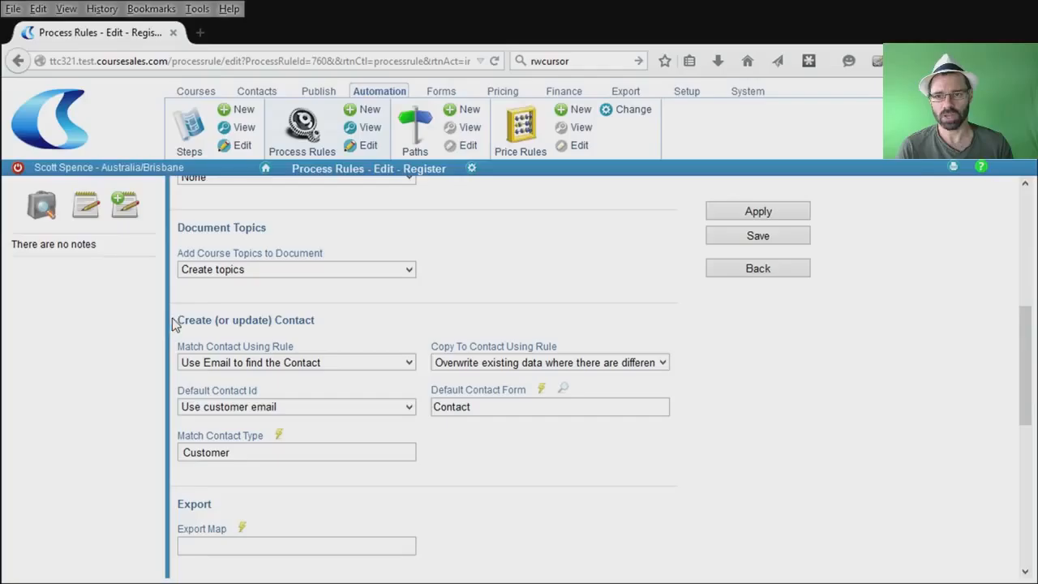
pyautogui.moveTo(172, 323); pyautogui.dragTo(318, 323)
pyautogui.click(328, 348)
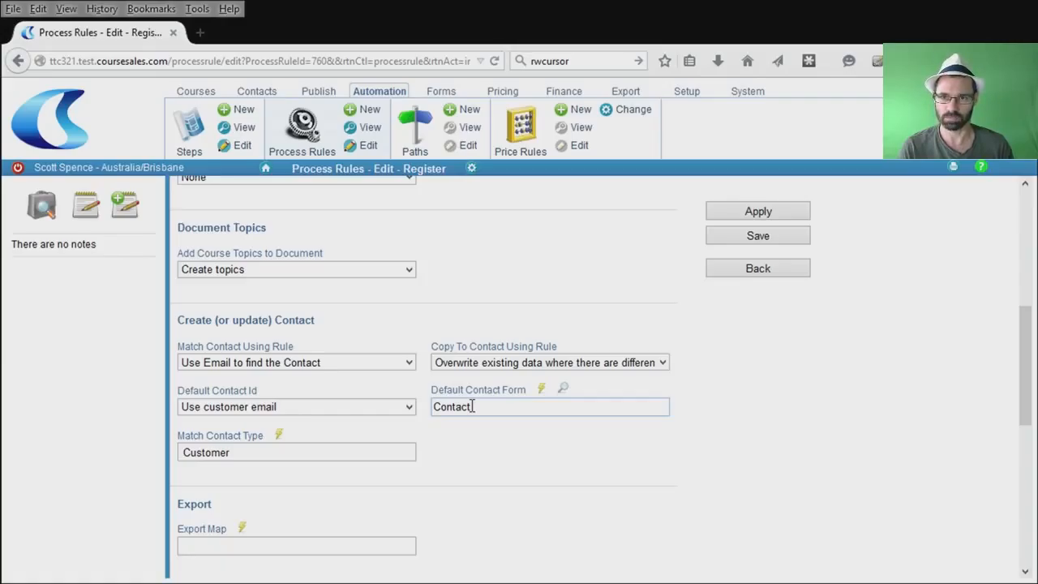
# Open the top FNACRM02A Administer accounts registration in Documents - List for editing.
pyautogui.click(199, 99)
pyautogui.click(513, 128)
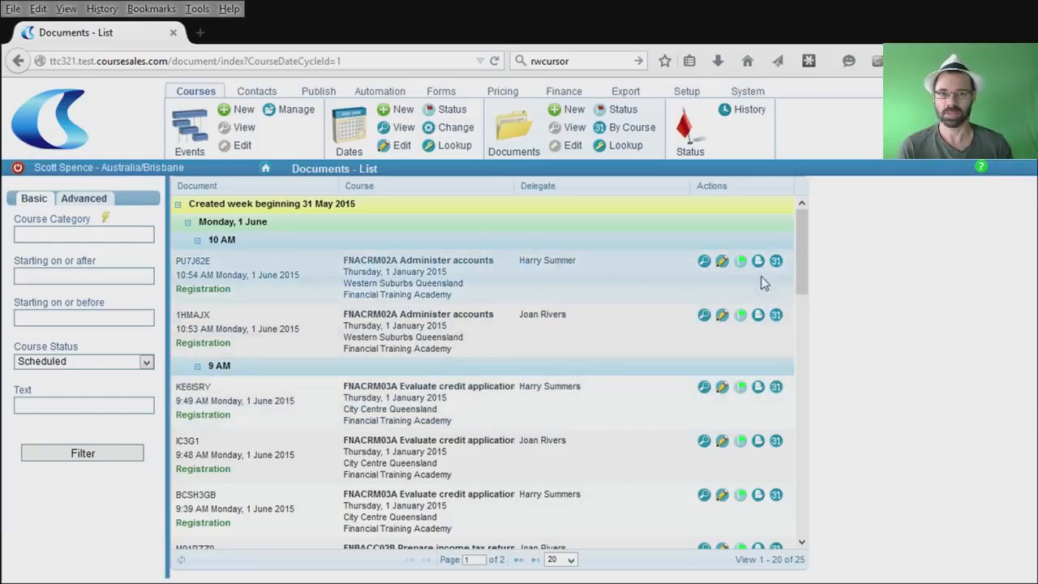
pyautogui.click(722, 262)
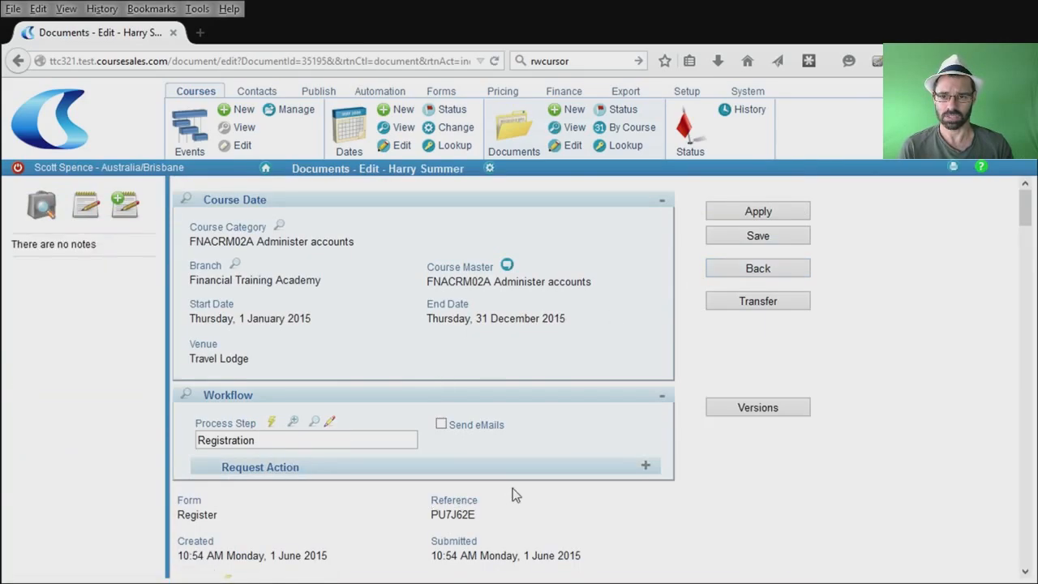
pyautogui.scroll(-5, 514, 492)
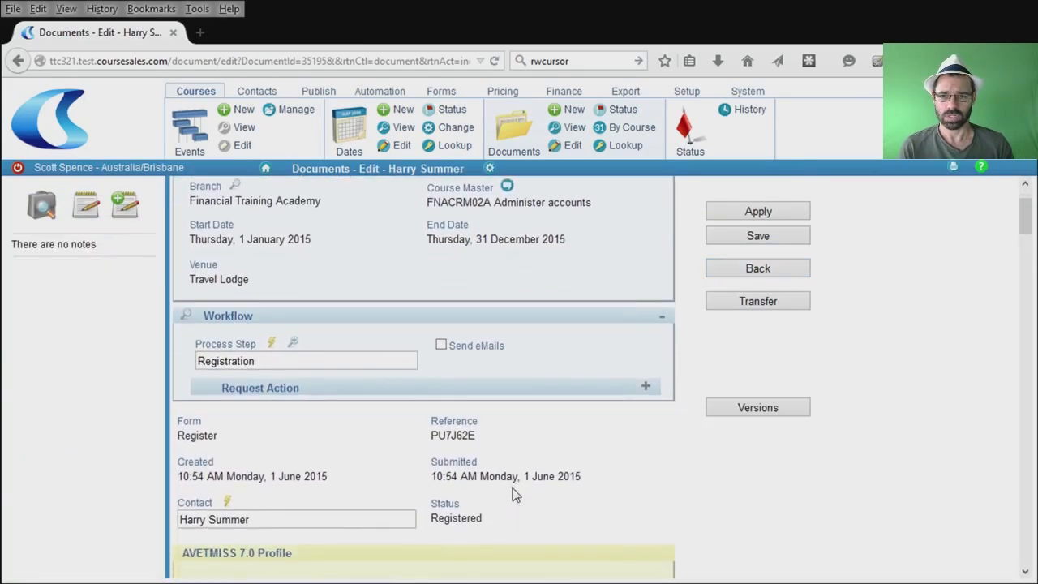
pyautogui.scroll(-2, 513, 489)
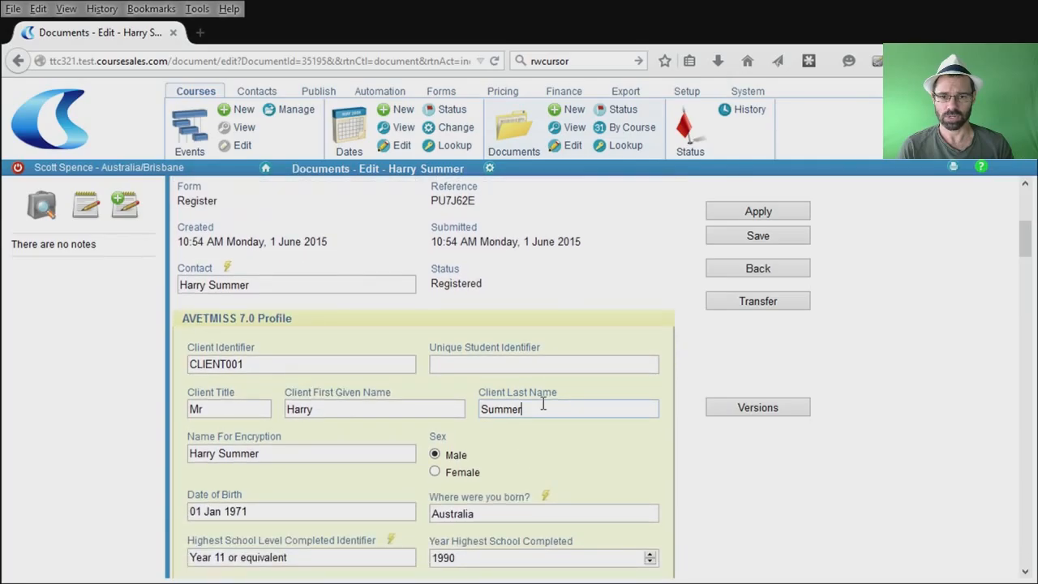
pyautogui.write('s')
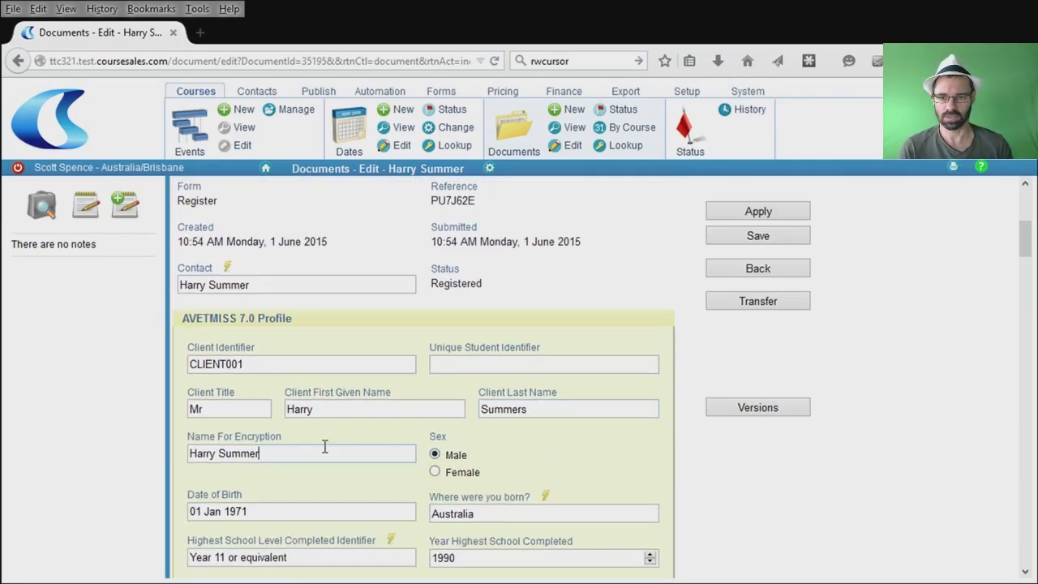
pyautogui.write('s')
pyautogui.scroll(-5, 610, 481)
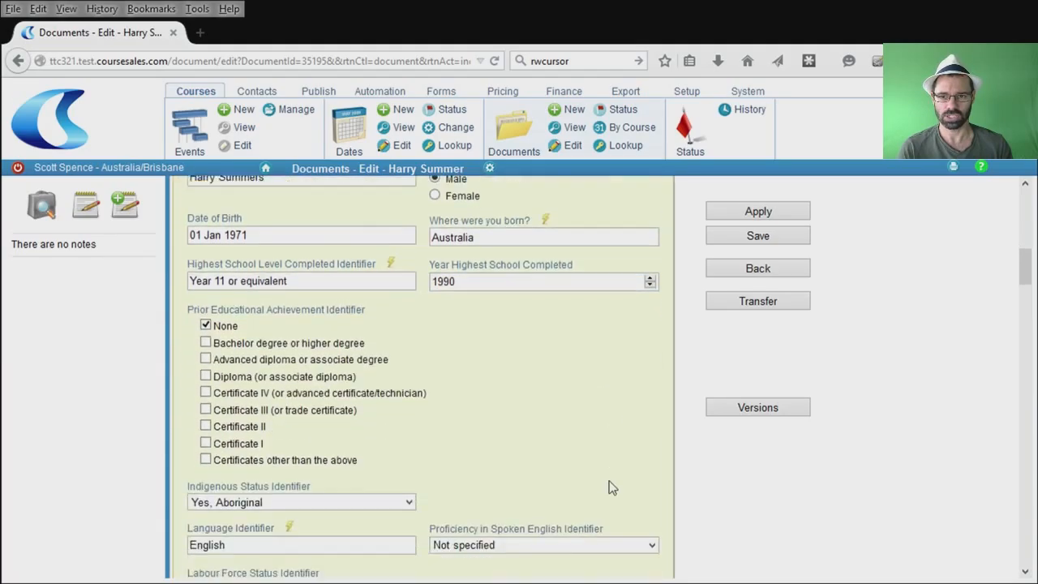
pyautogui.scroll(-10, 609, 485)
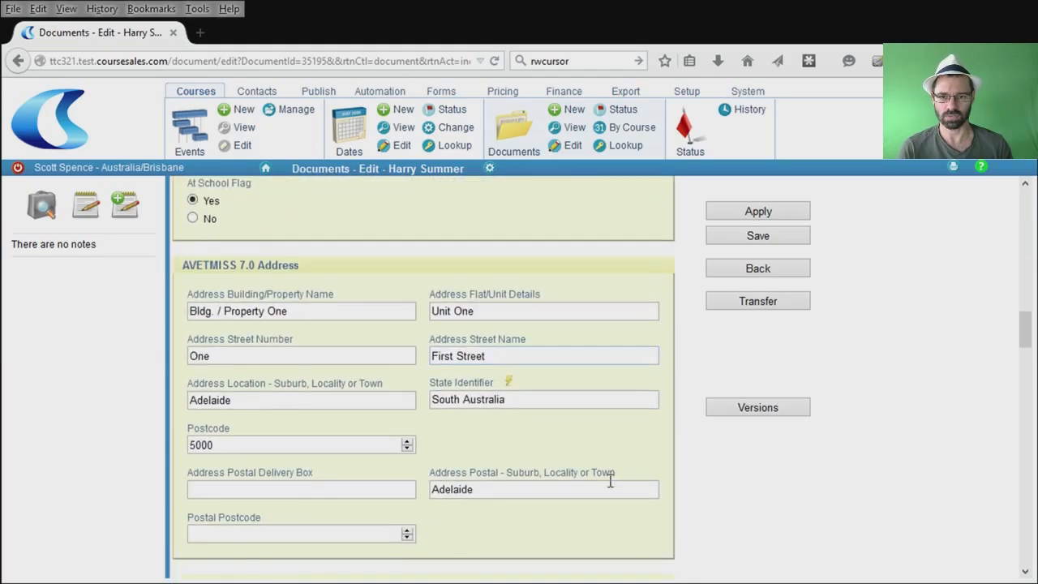
pyautogui.scroll(-4, 610, 481)
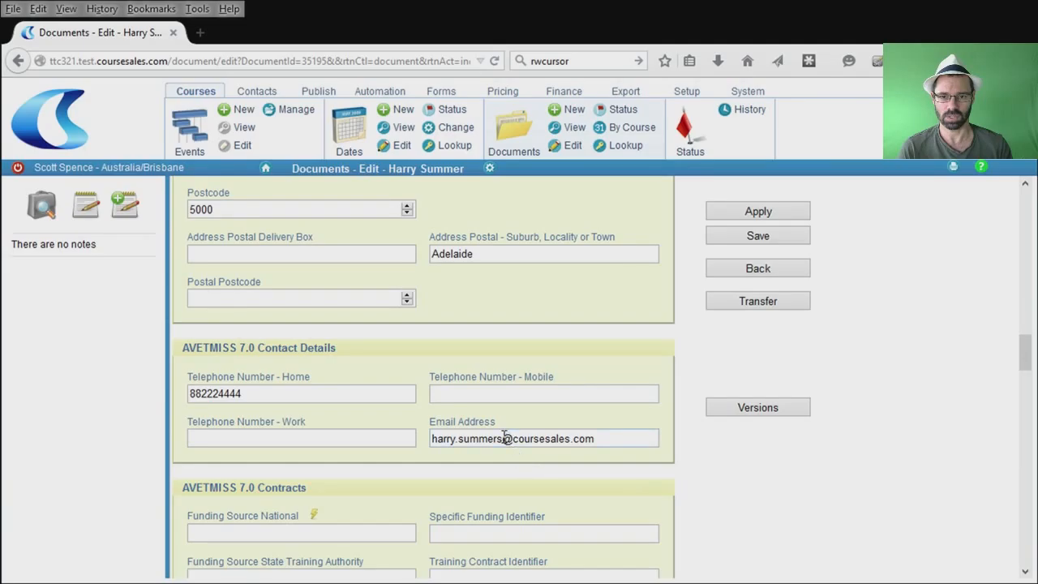
pyautogui.scroll(-5, 537, 508)
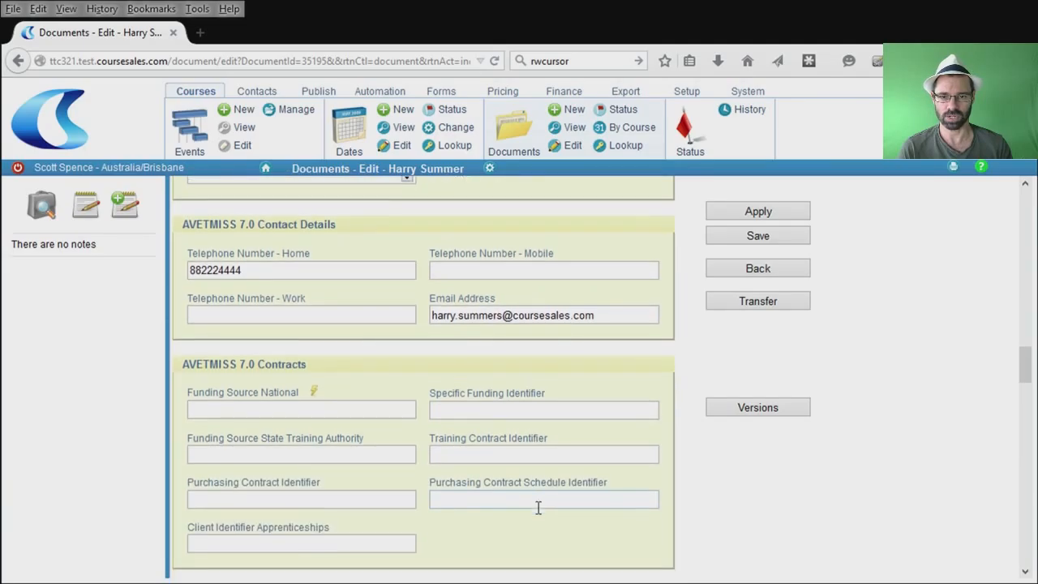
pyautogui.scroll(-9, 537, 507)
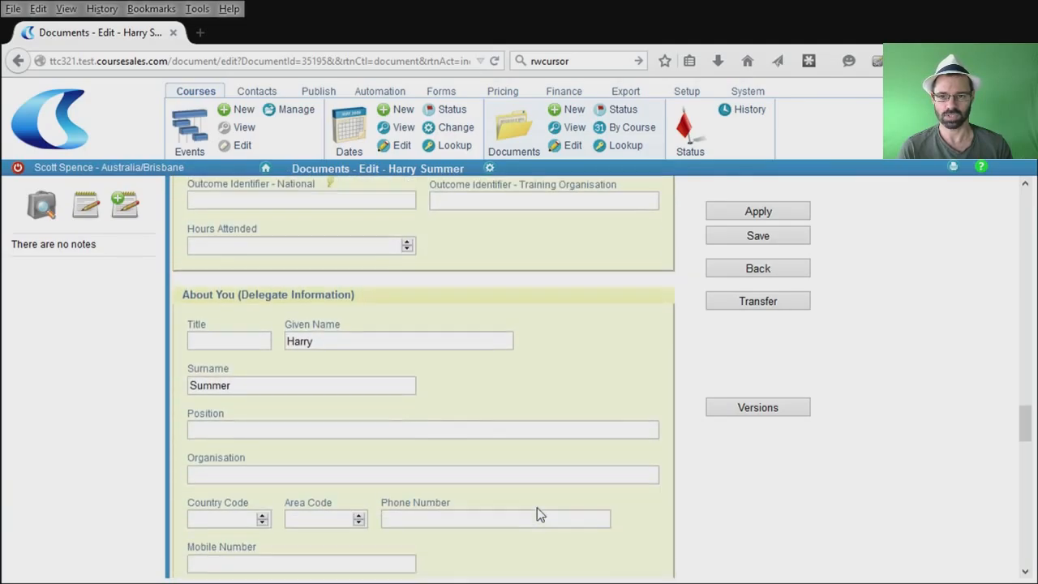
pyautogui.click(250, 349)
pyautogui.write('s')
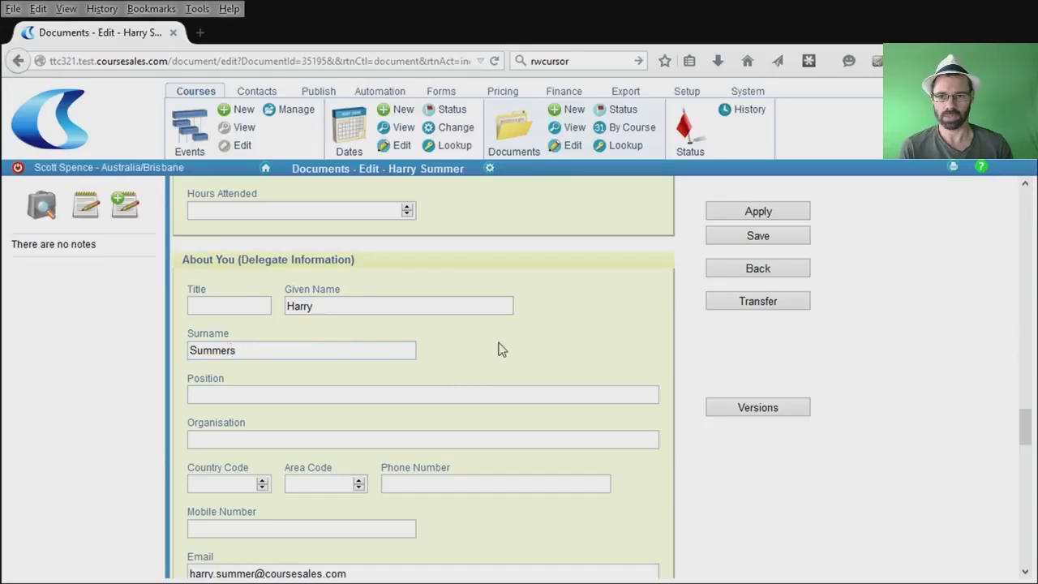
pyautogui.click(255, 573)
pyautogui.write('s')
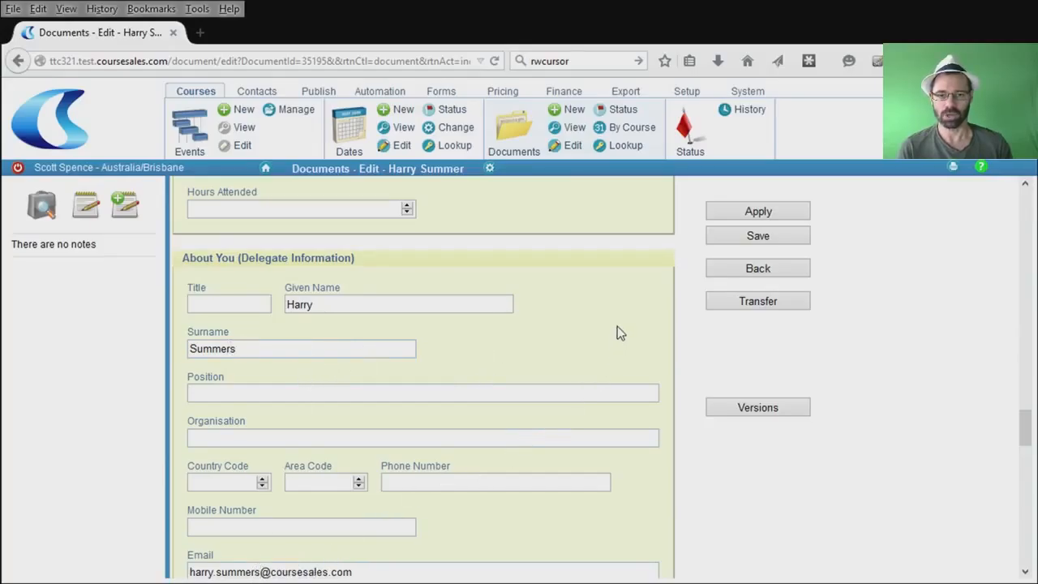
pyautogui.scroll(10, 617, 326)
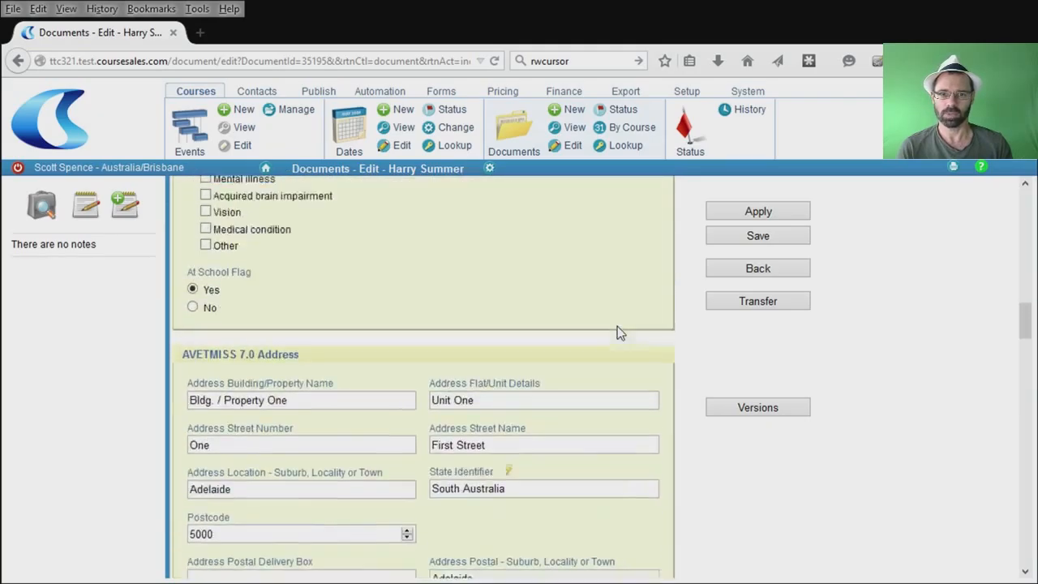
pyautogui.scroll(10, 617, 326)
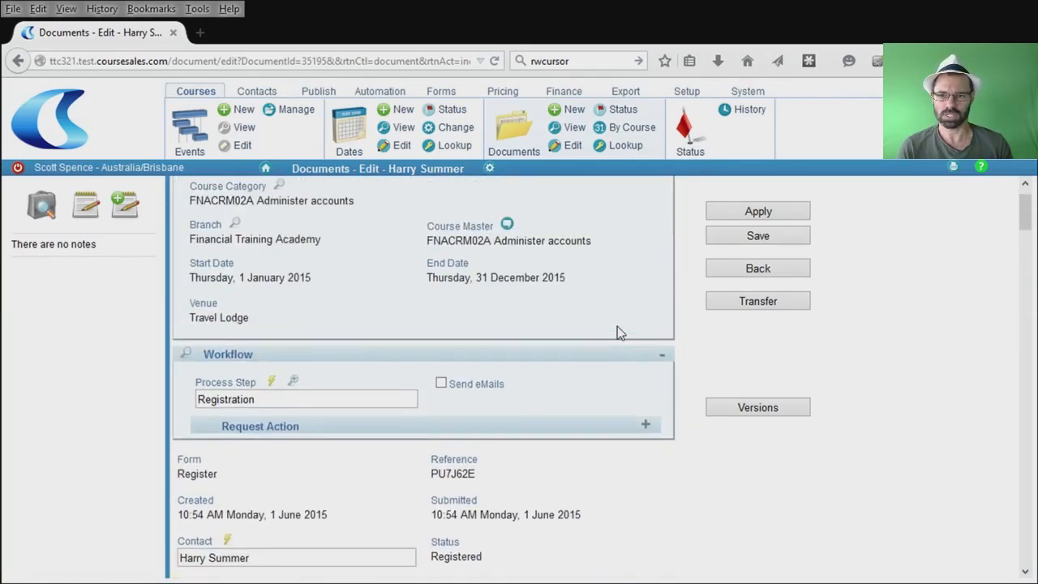
pyautogui.scroll(-3, 617, 326)
pyautogui.moveTo(231, 447)
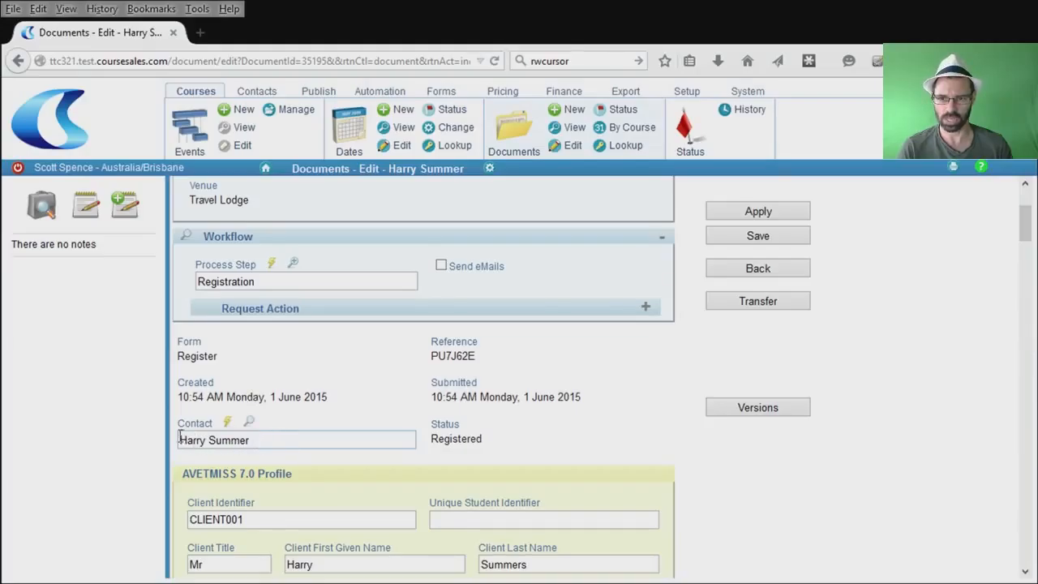
# Relink the registration document to the correctly named contact instead of its near-duplicate.
pyautogui.click(229, 423)
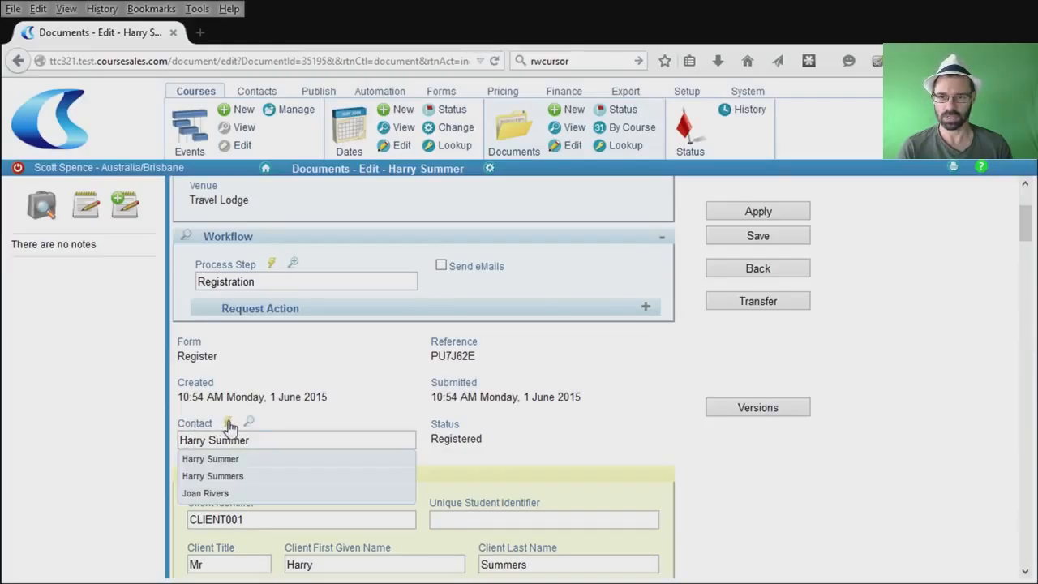
pyautogui.click(229, 484)
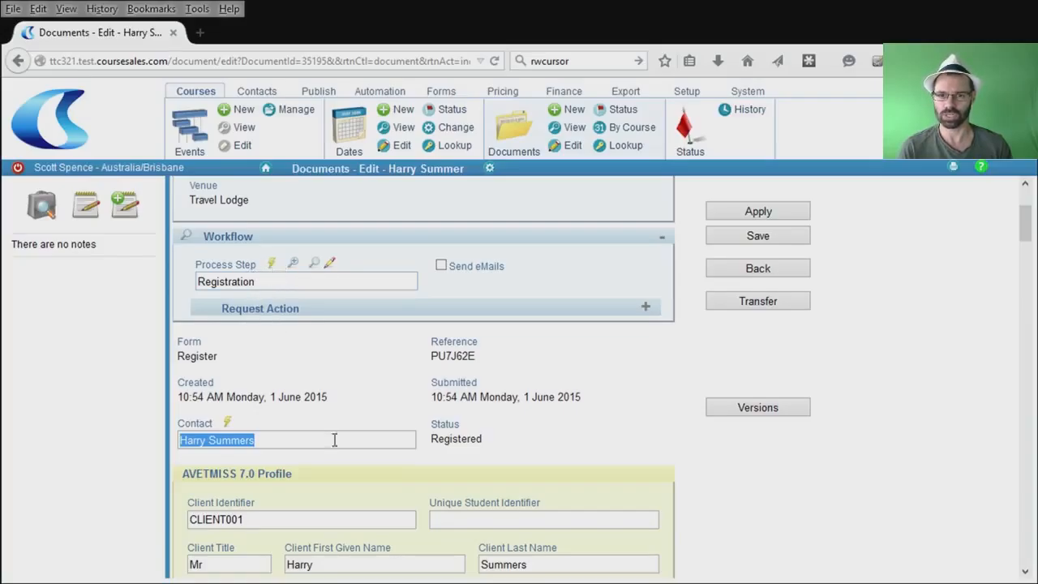
pyautogui.click(273, 266)
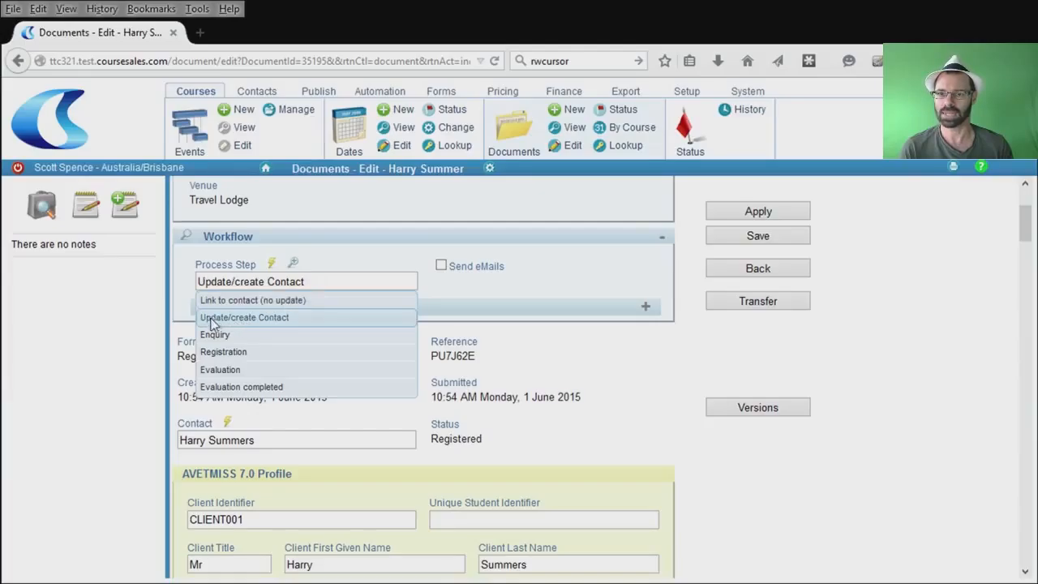
# Select the Link to contact (no update) step and preview the emails it would send.
pyautogui.click(270, 302)
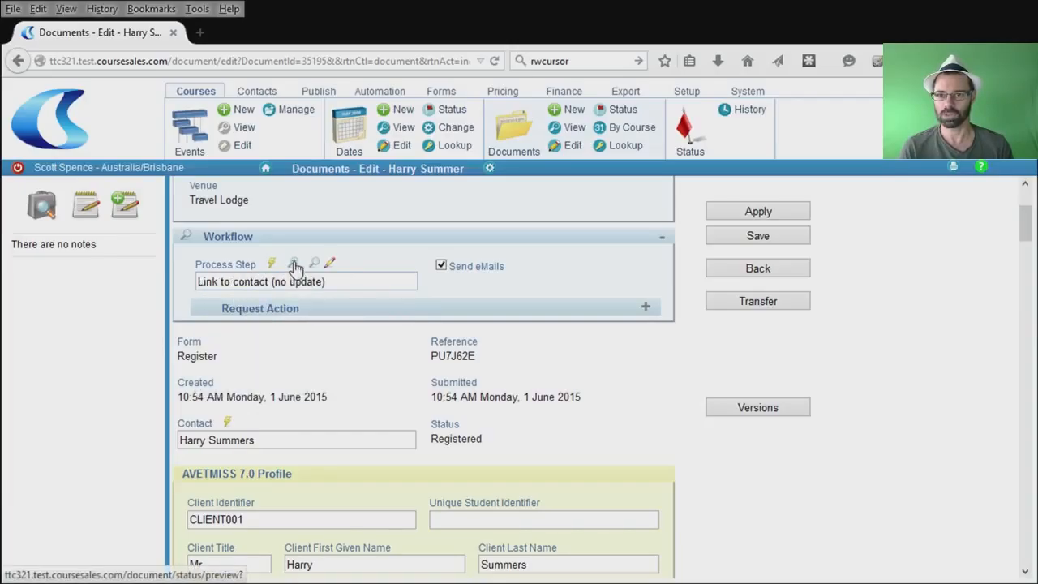
pyautogui.click(295, 267)
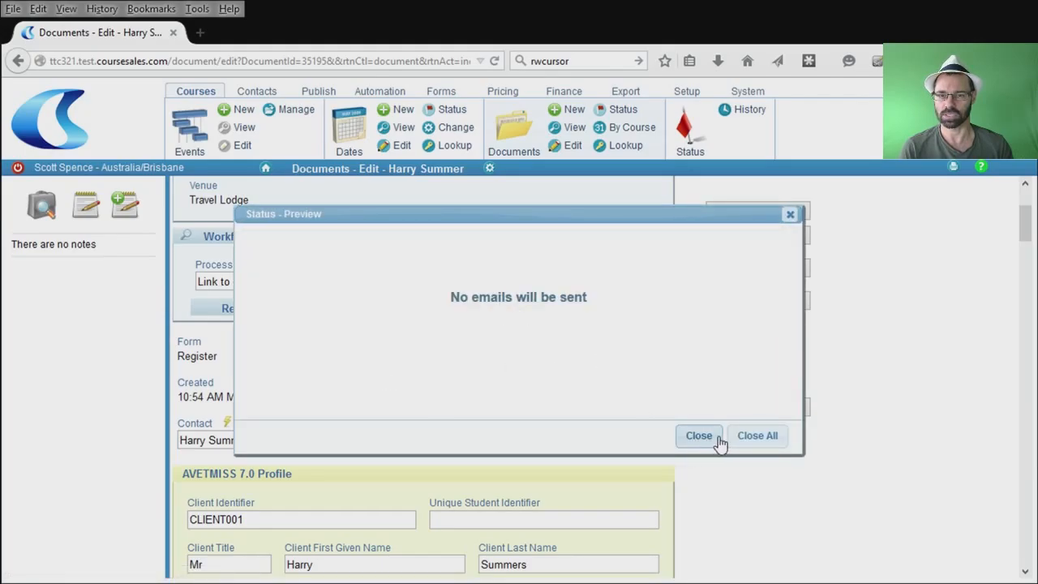
pyautogui.click(699, 435)
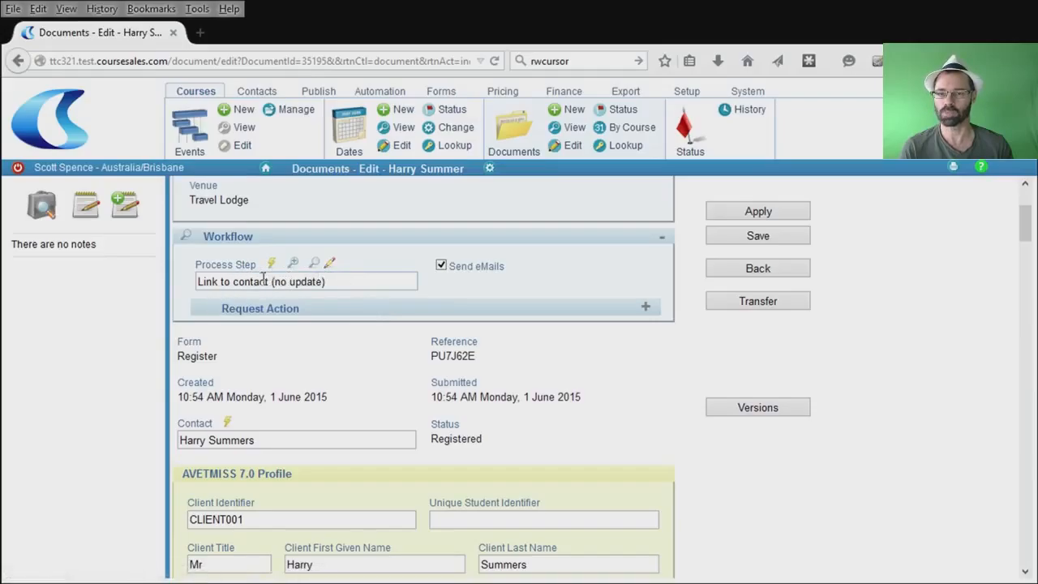
# Switch to Update/create Contact and review its Update/create contact details rule in the preview.
pyautogui.click(273, 280)
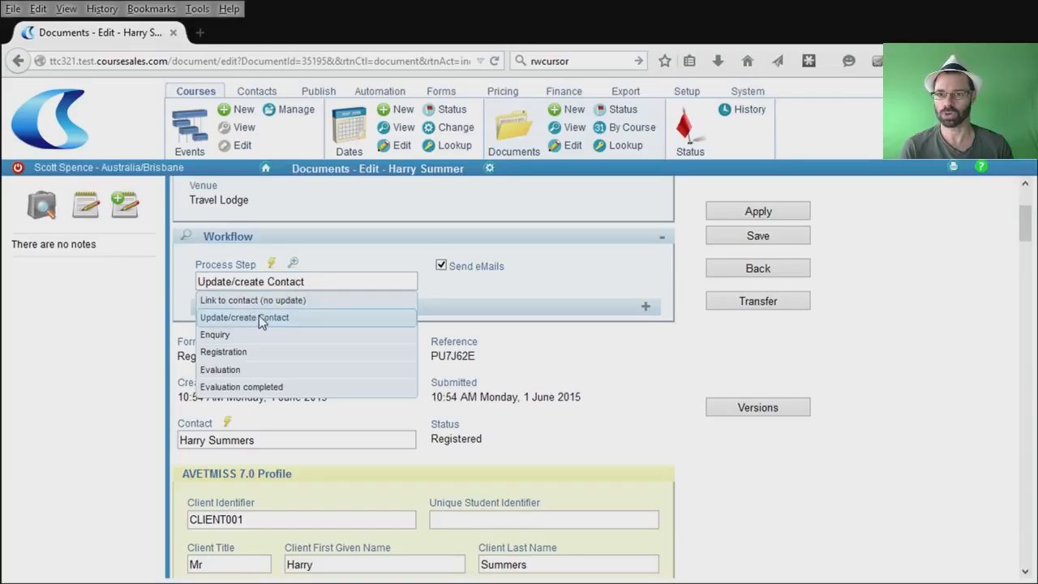
pyautogui.click(259, 317)
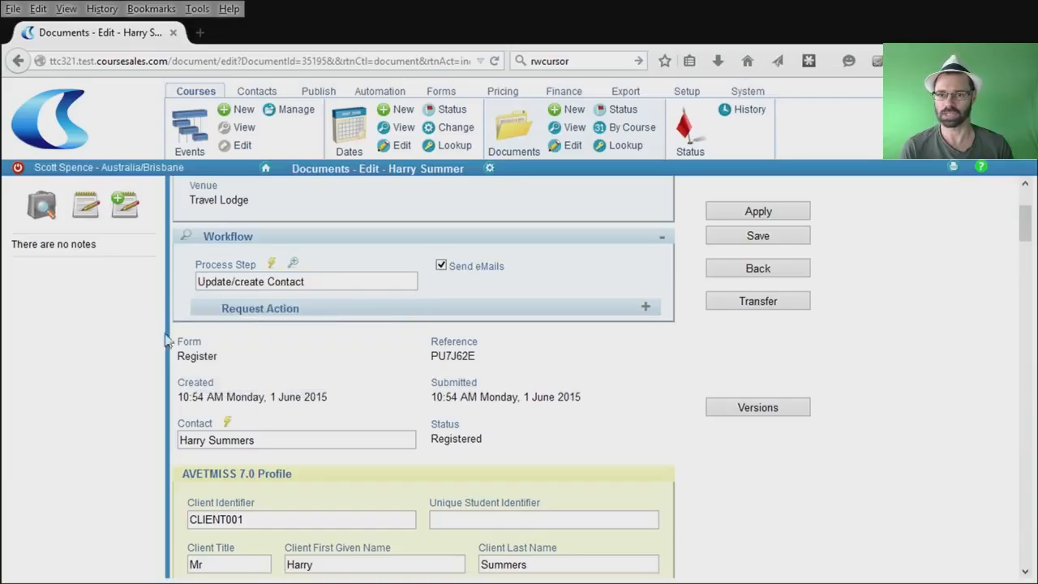
pyautogui.click(294, 264)
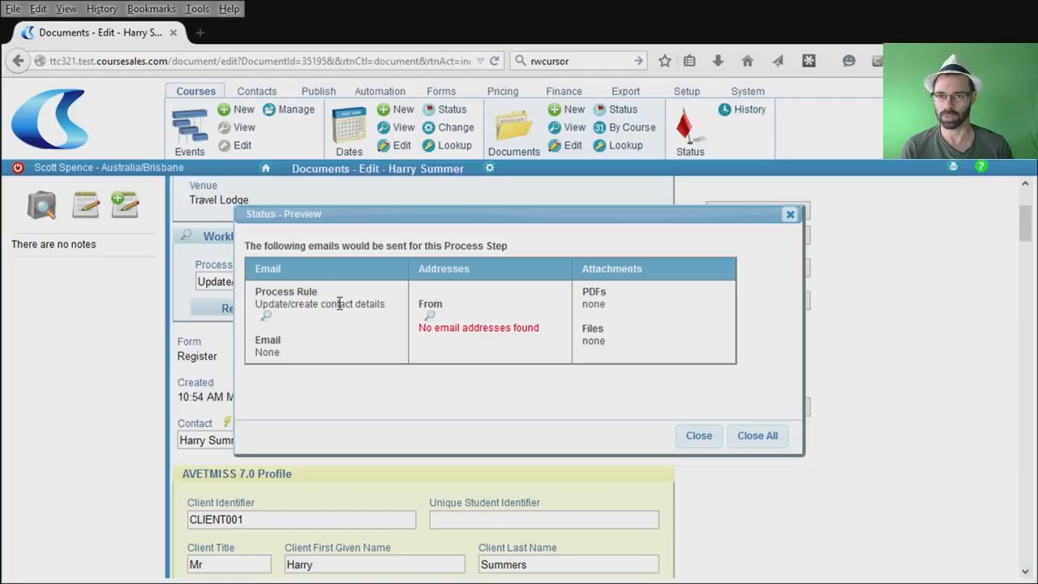
pyautogui.click(268, 316)
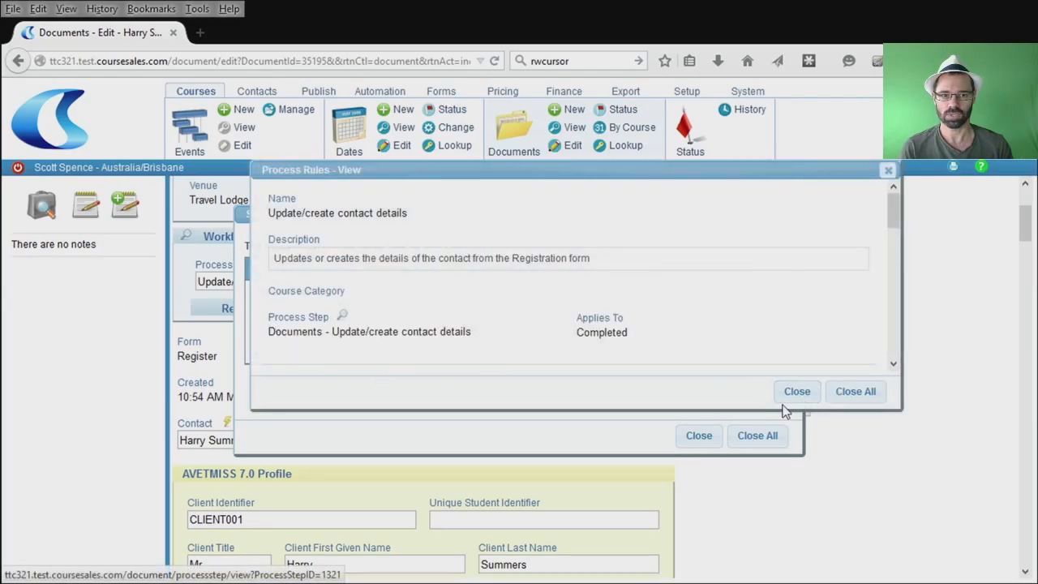
pyautogui.moveTo(784, 411); pyautogui.dragTo(761, 561)
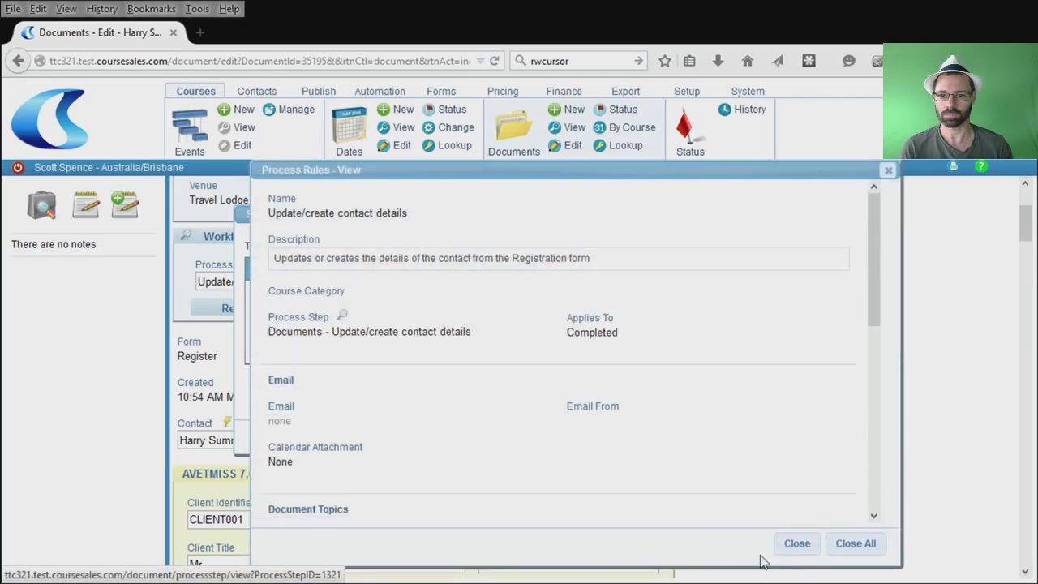
pyautogui.scroll(-5, 612, 461)
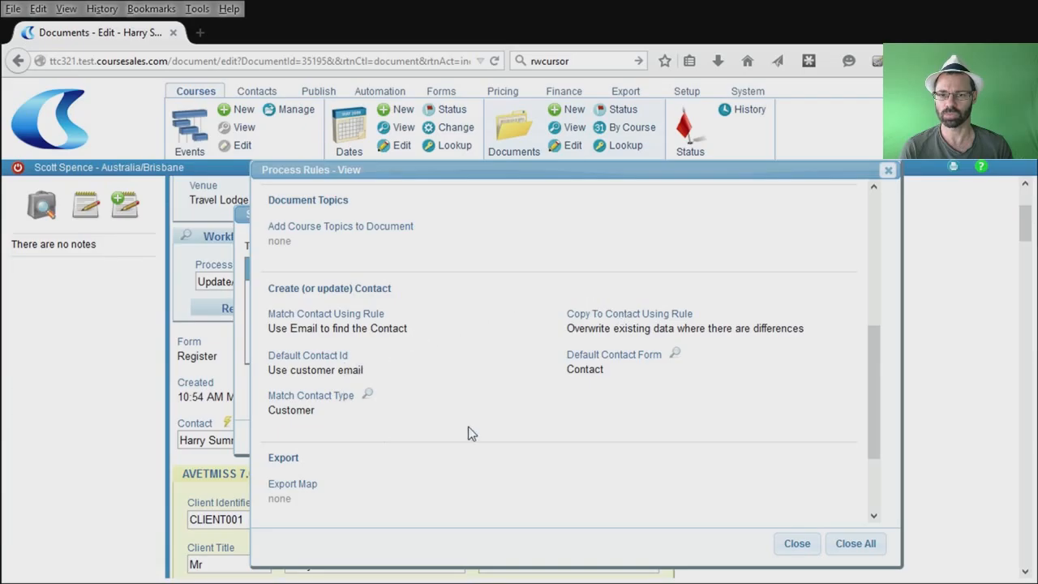
pyautogui.click(798, 544)
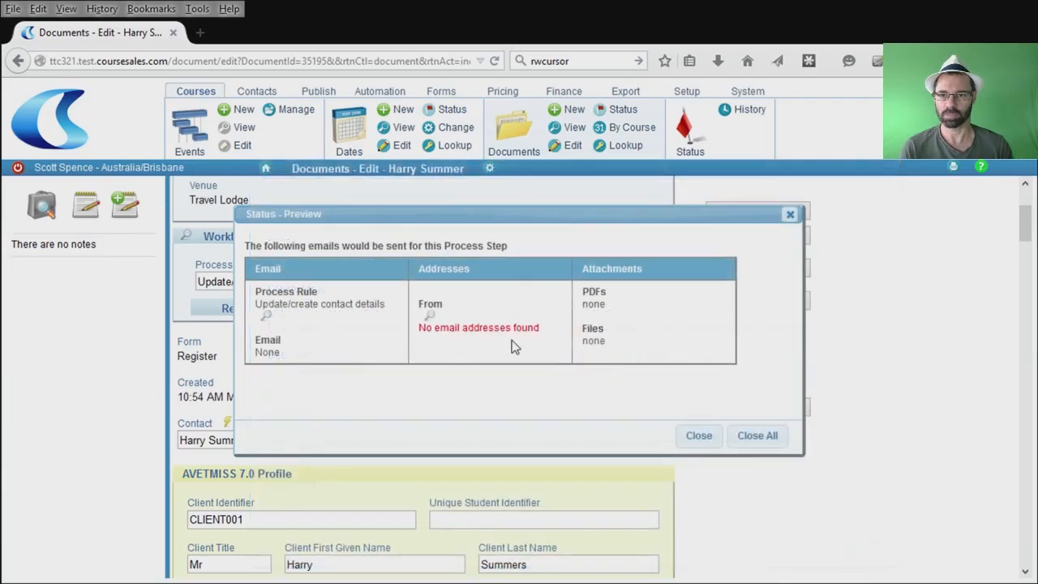
pyautogui.click(699, 435)
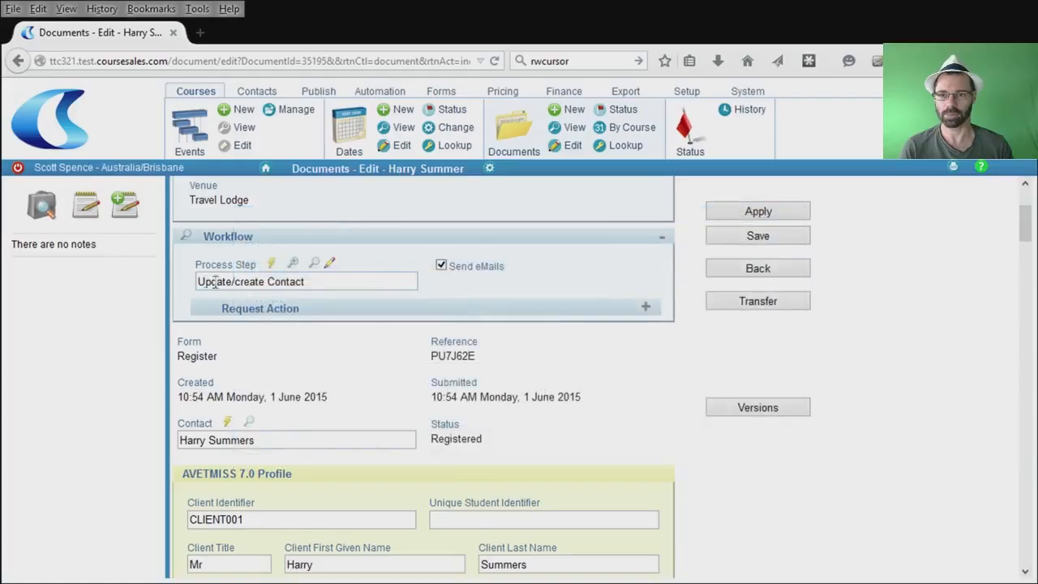
# Save the document with process step Link to contact (no update), keeping Send eMails on.
pyautogui.click(271, 265)
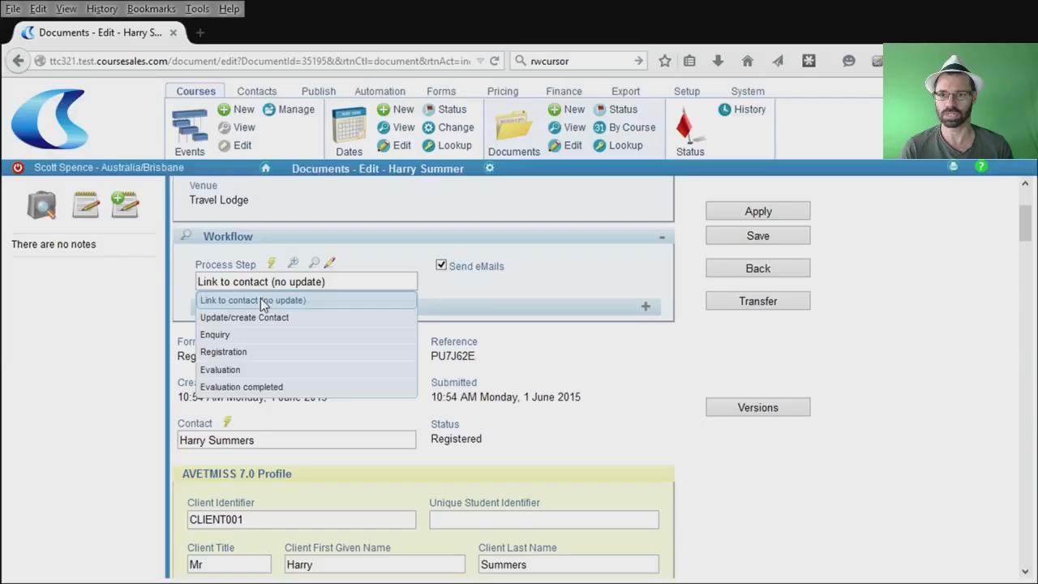
pyautogui.click(261, 300)
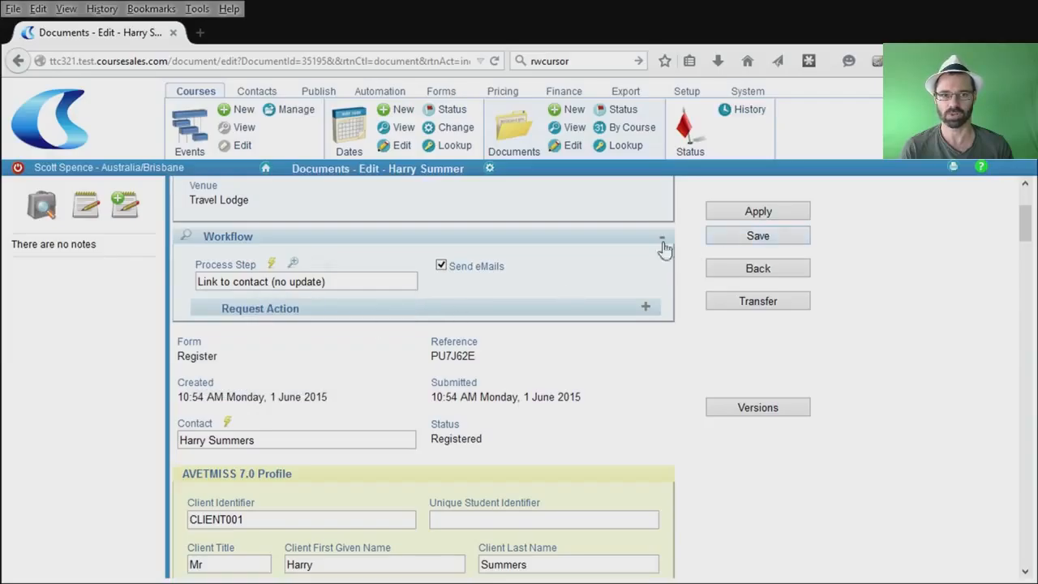
pyautogui.click(442, 267)
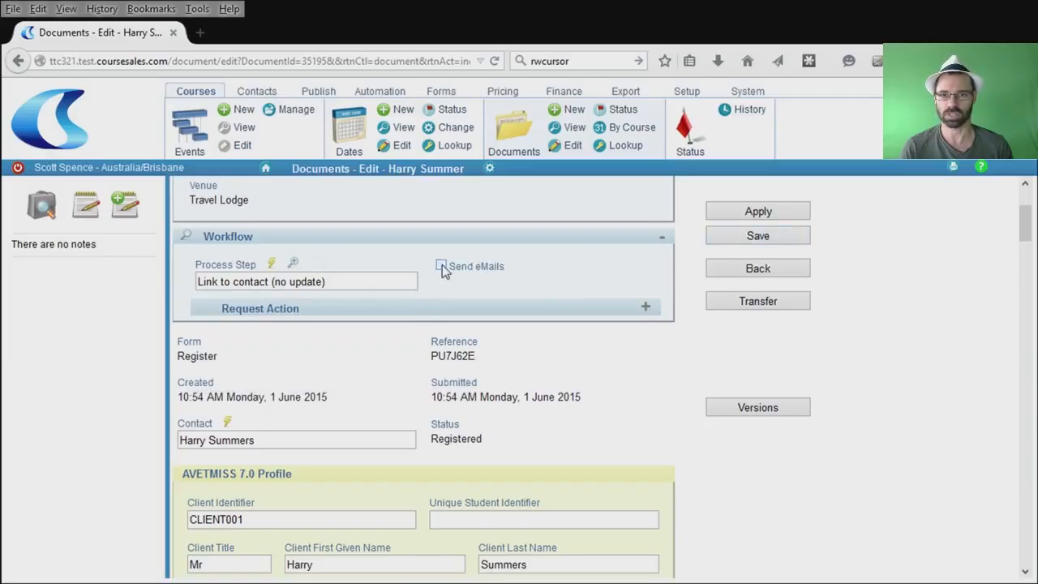
pyautogui.click(443, 267)
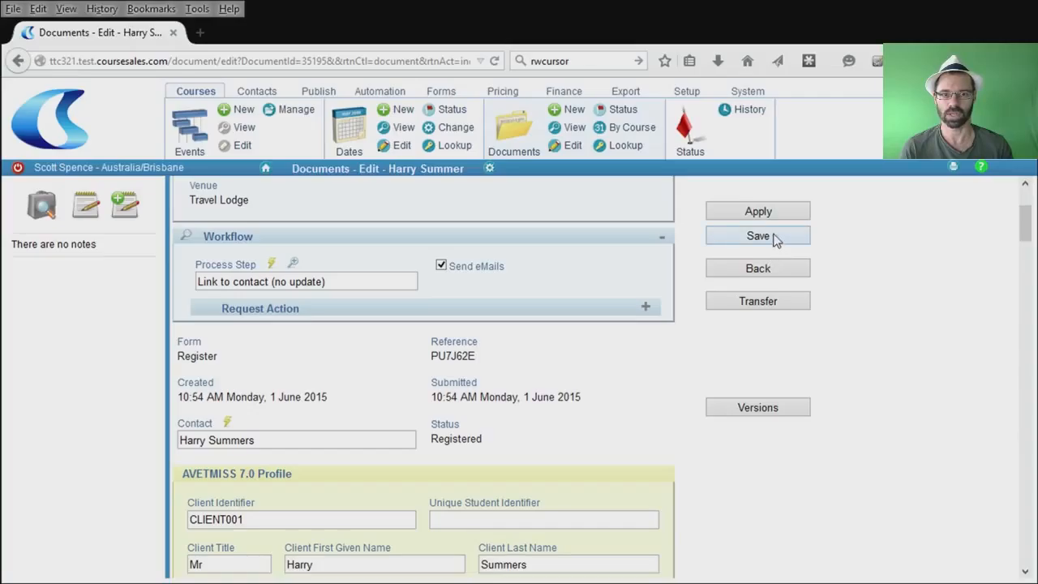
pyautogui.click(773, 237)
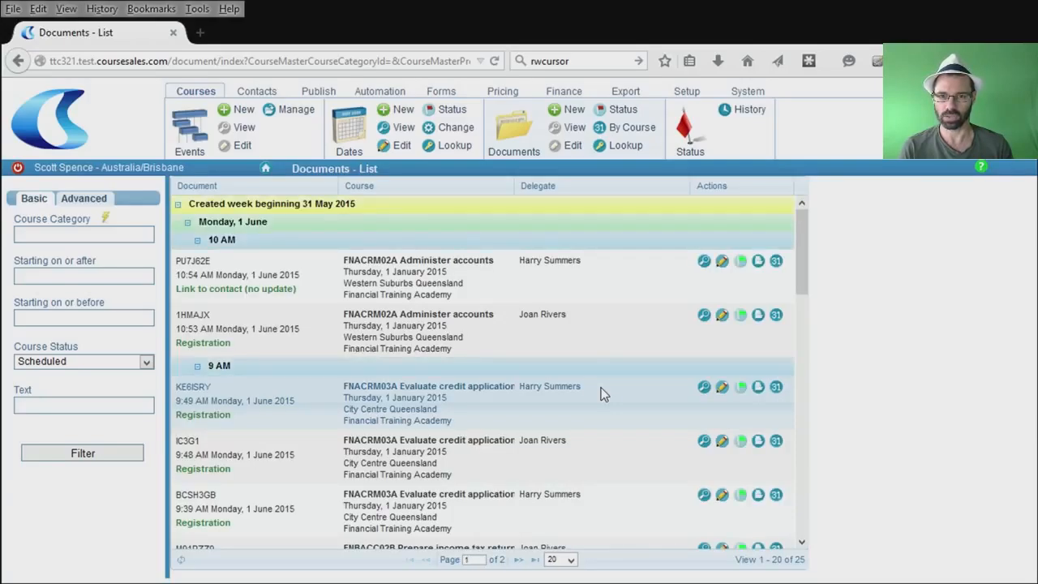
pyautogui.click(721, 260)
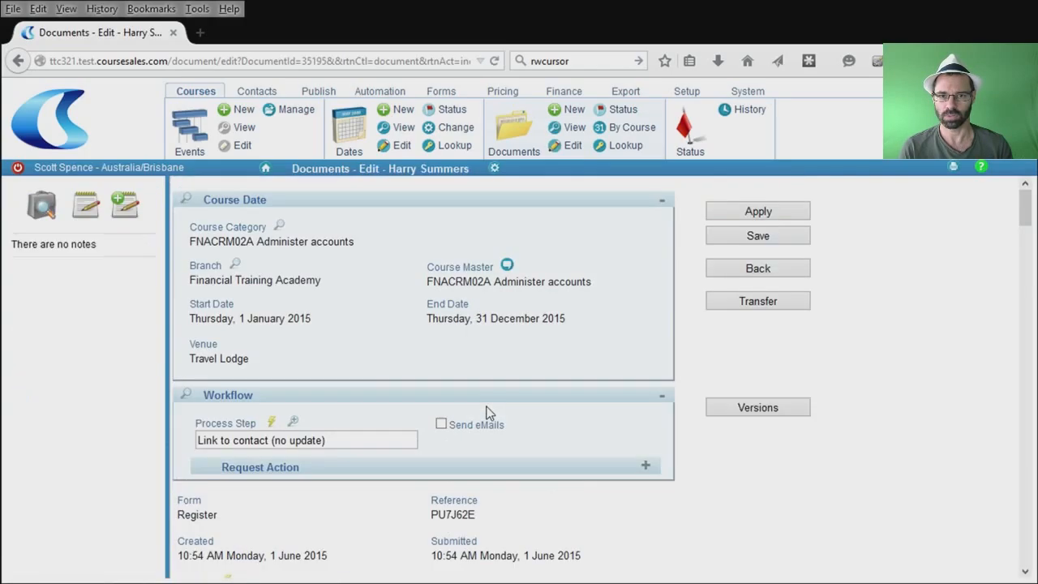
pyautogui.scroll(-3, 347, 509)
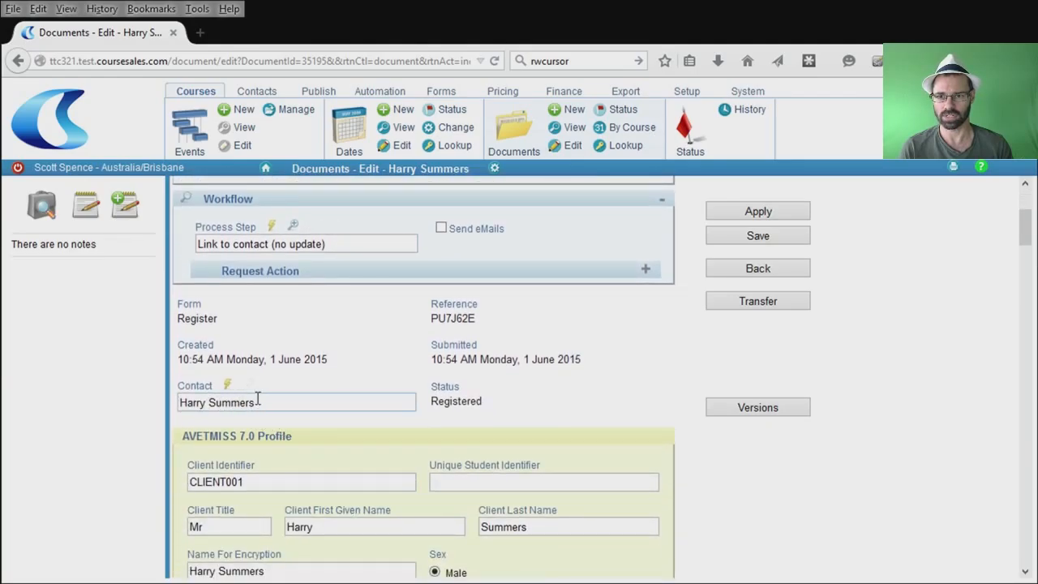
pyautogui.scroll(3, 509, 387)
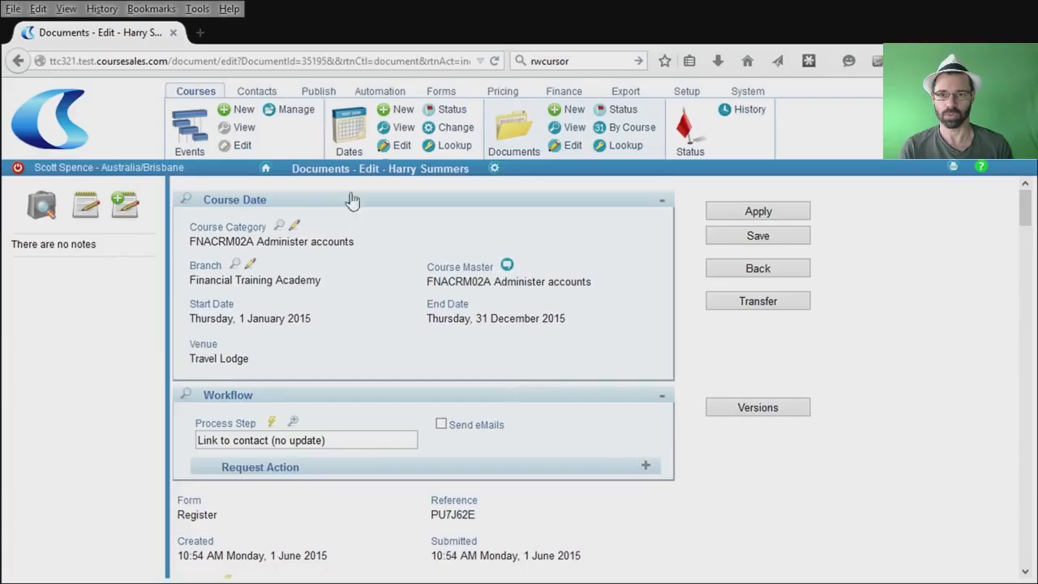
# Confirm the duplicate contact has no linked documents, then return to the contacts list.
pyautogui.click(256, 91)
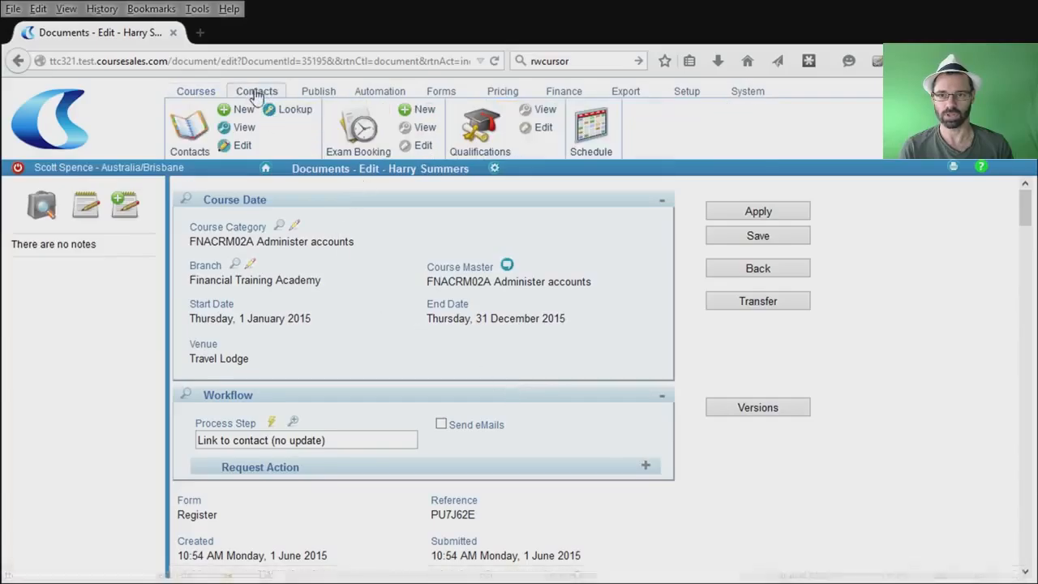
pyautogui.click(195, 127)
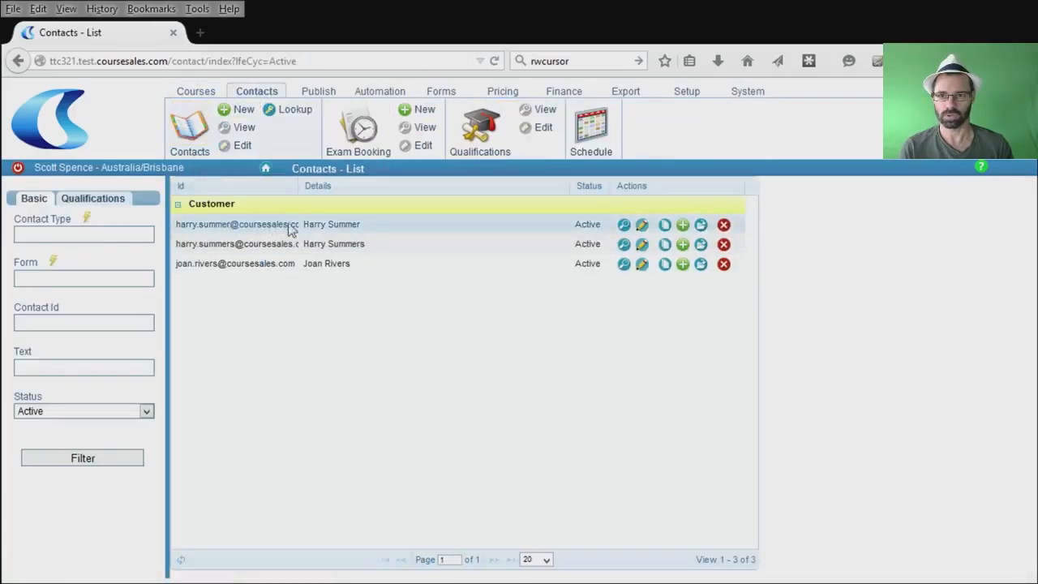
pyautogui.click(702, 226)
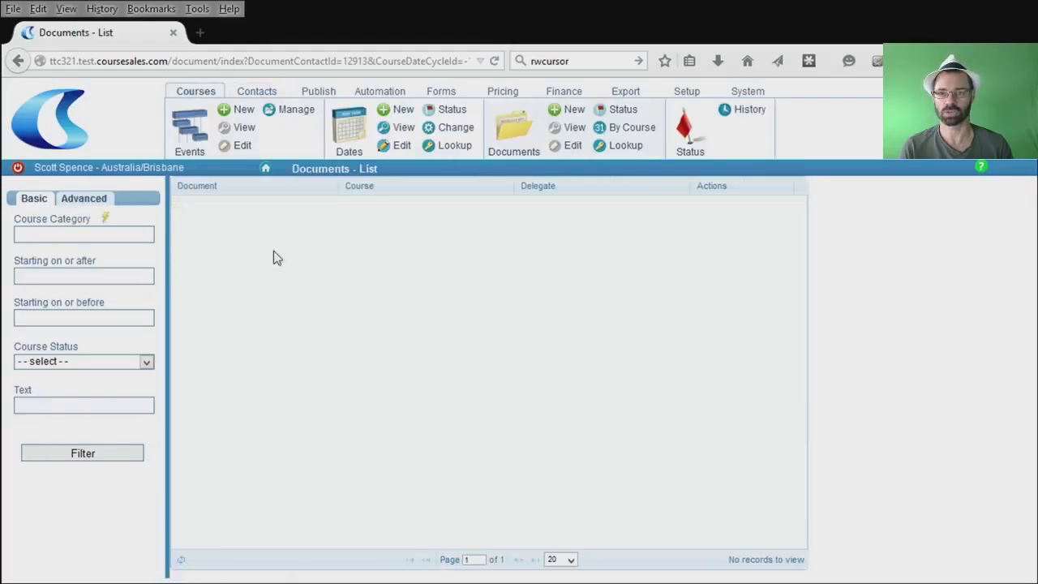
pyautogui.click(267, 91)
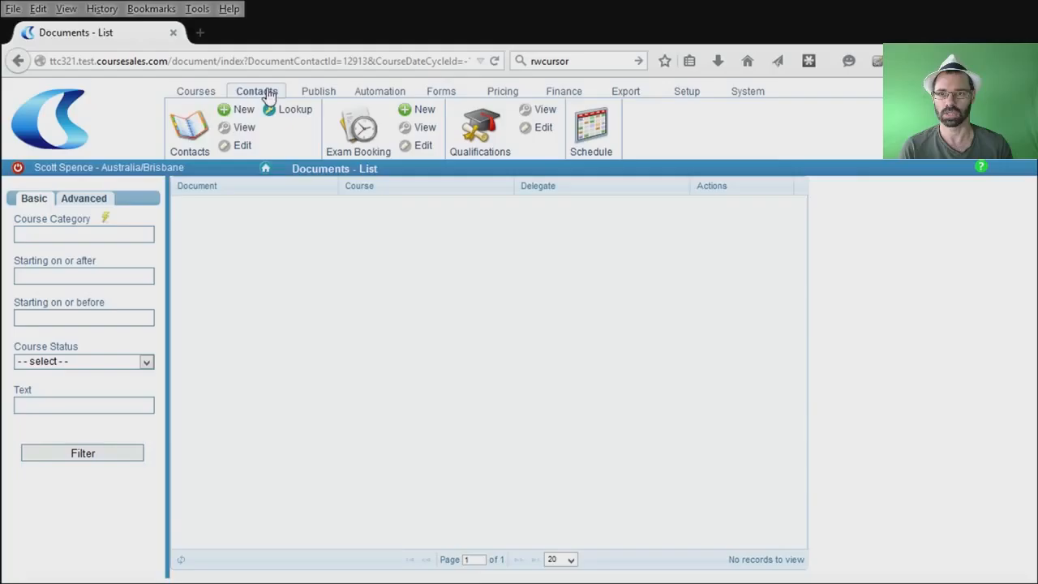
pyautogui.click(189, 130)
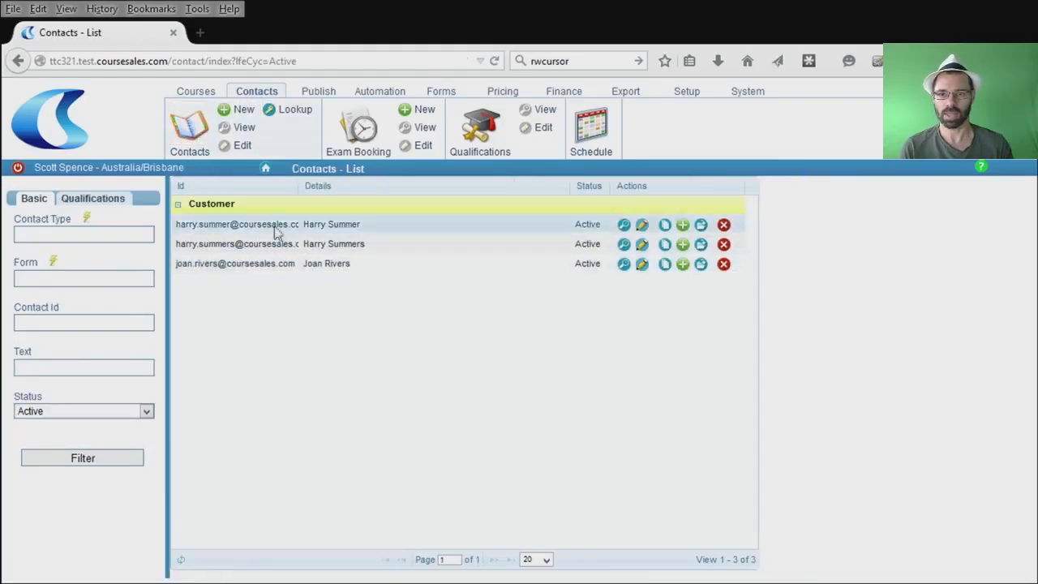
# Set the duplicate contact's status to Inactive, save, and view the kept contact's 14 documents.
pyautogui.click(641, 227)
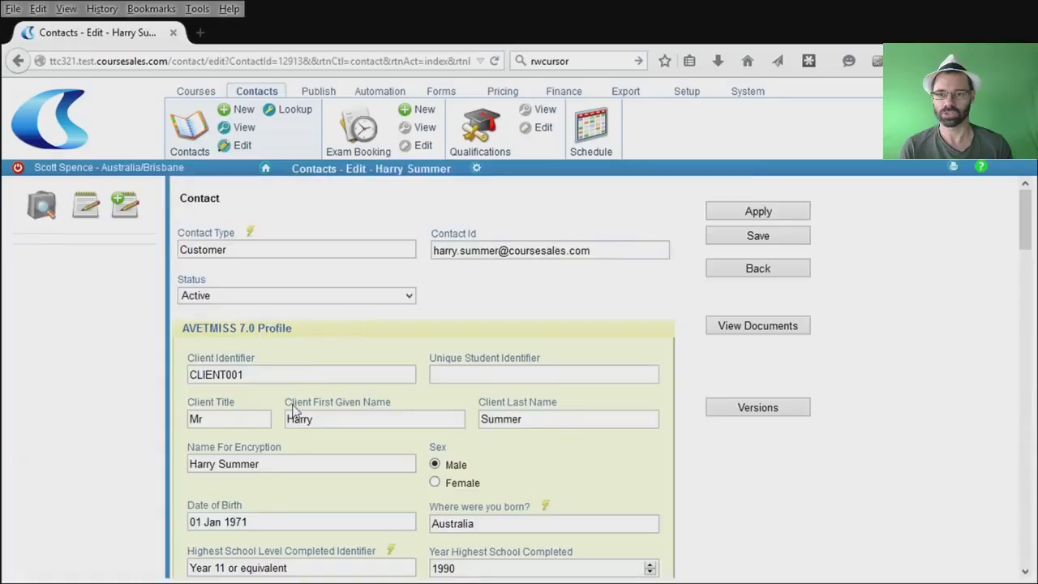
pyautogui.click(264, 339)
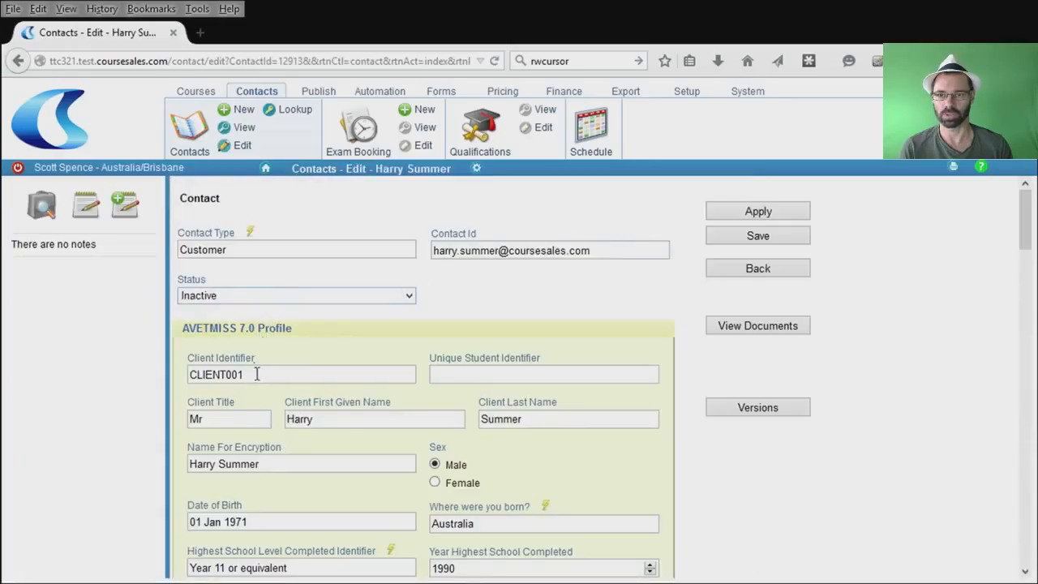
pyautogui.click(776, 236)
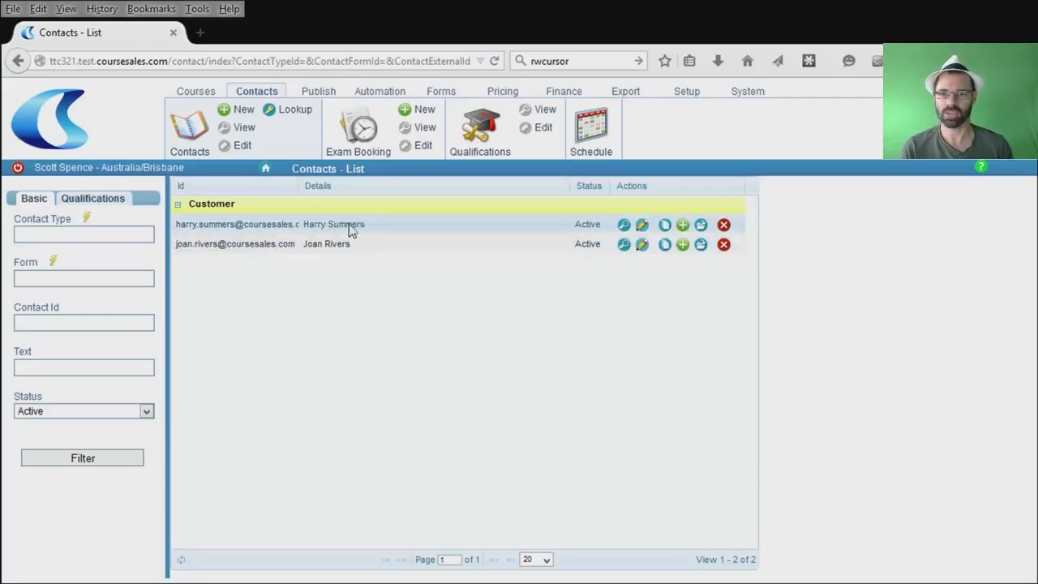
pyautogui.click(702, 225)
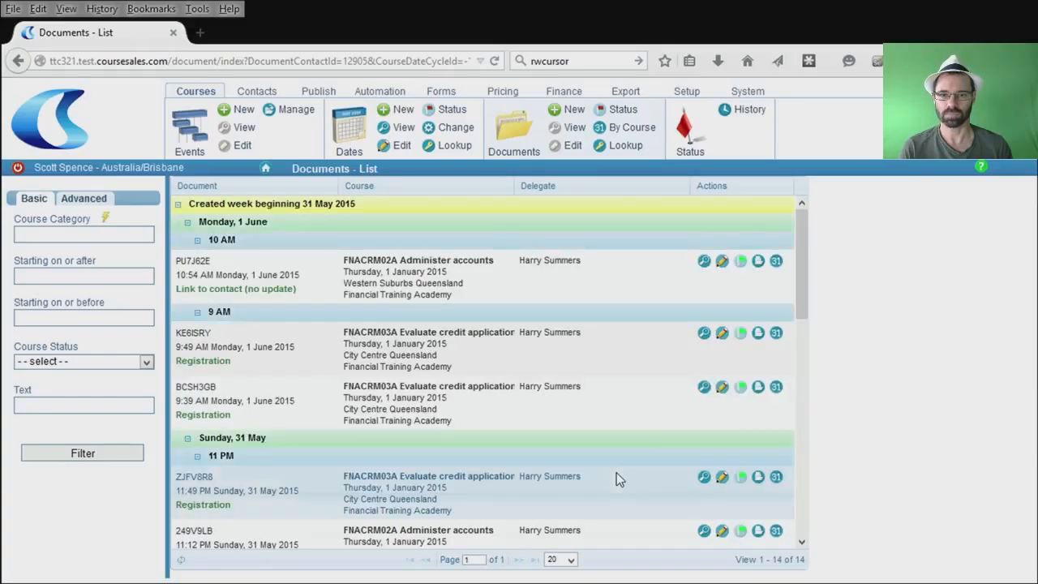
pyautogui.moveTo(801, 269)
pyautogui.mouseDown()
pyautogui.moveTo(802, 284)
pyautogui.moveTo(801, 266)
pyautogui.mouseUp()
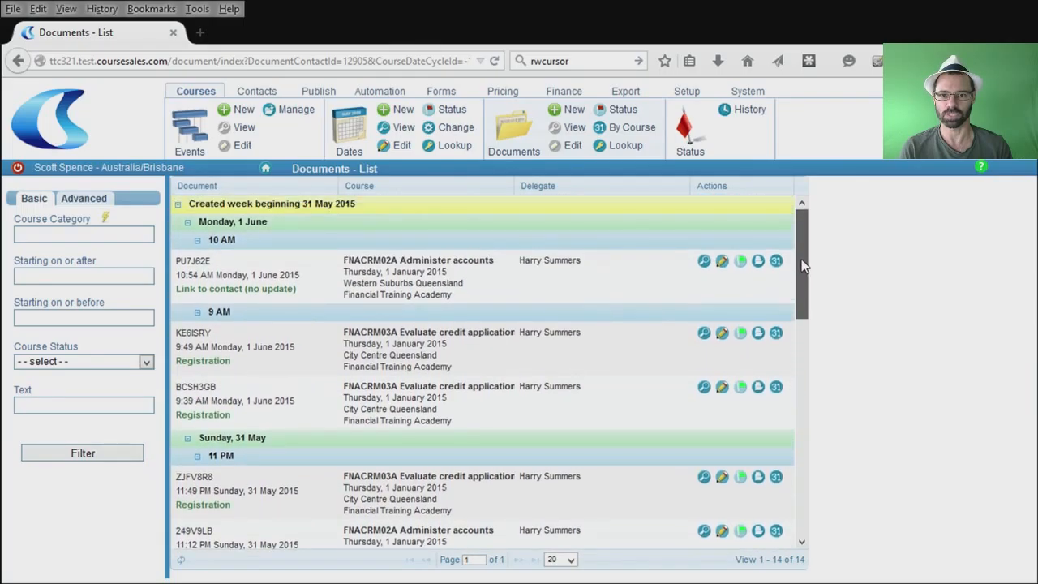
# Review the Documents - Update/create contact details rule's settings, then return to the process rules list.
pyautogui.click(386, 98)
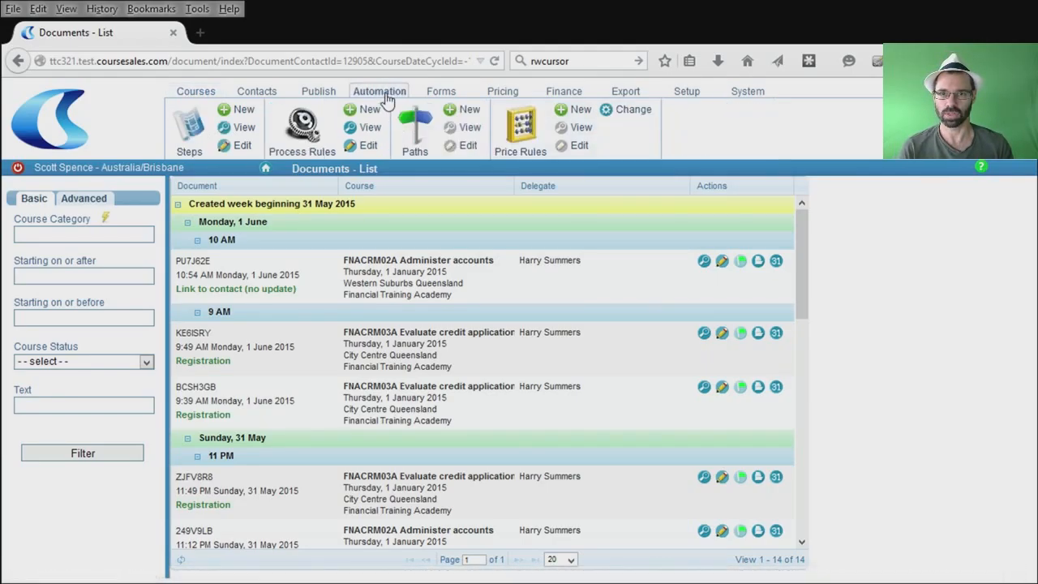
pyautogui.click(309, 130)
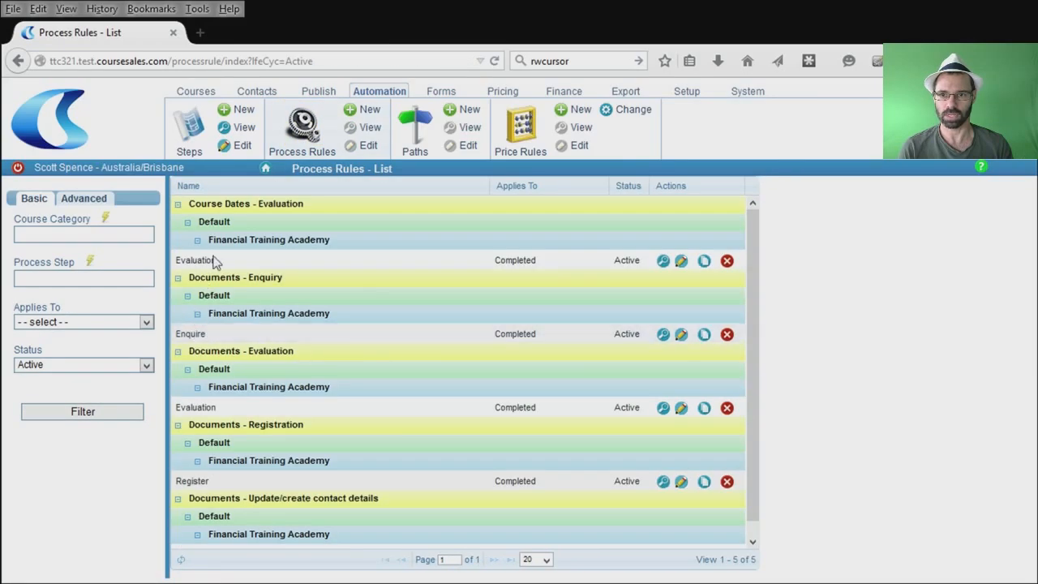
pyautogui.scroll(-1, 421, 431)
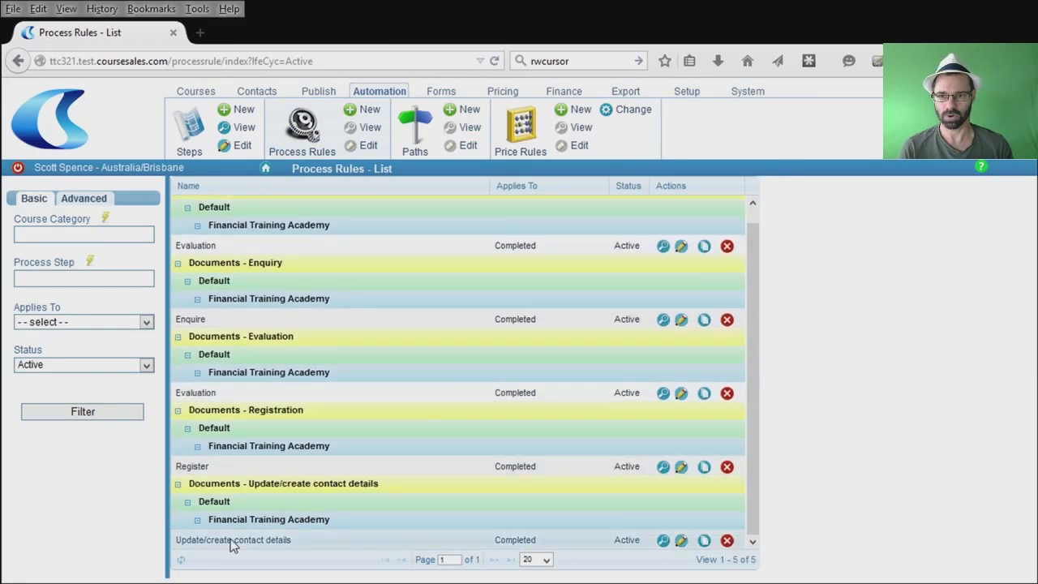
pyautogui.moveTo(244, 483); pyautogui.dragTo(388, 487)
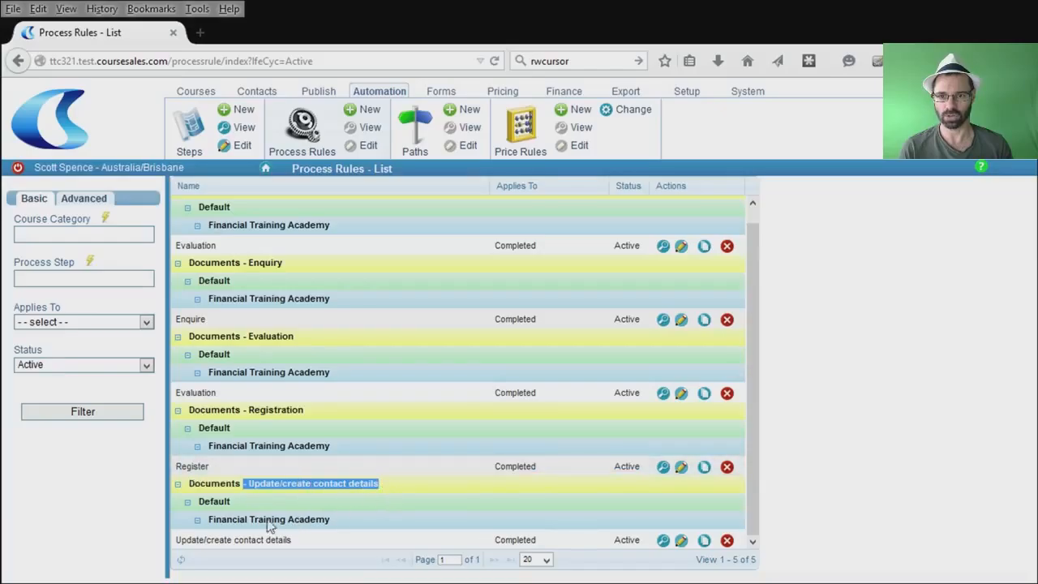
pyautogui.click(681, 542)
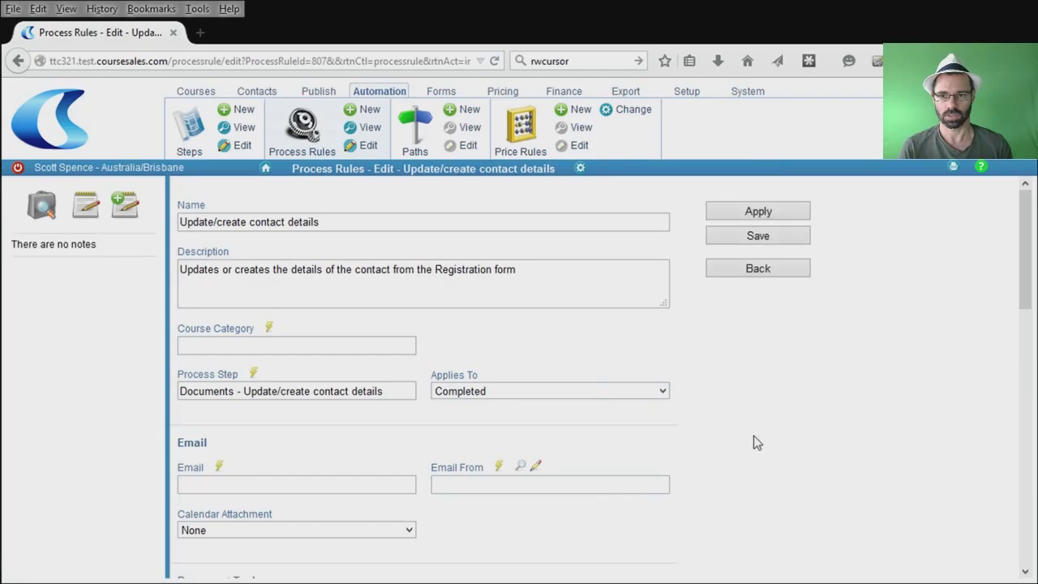
pyautogui.scroll(-5, 753, 438)
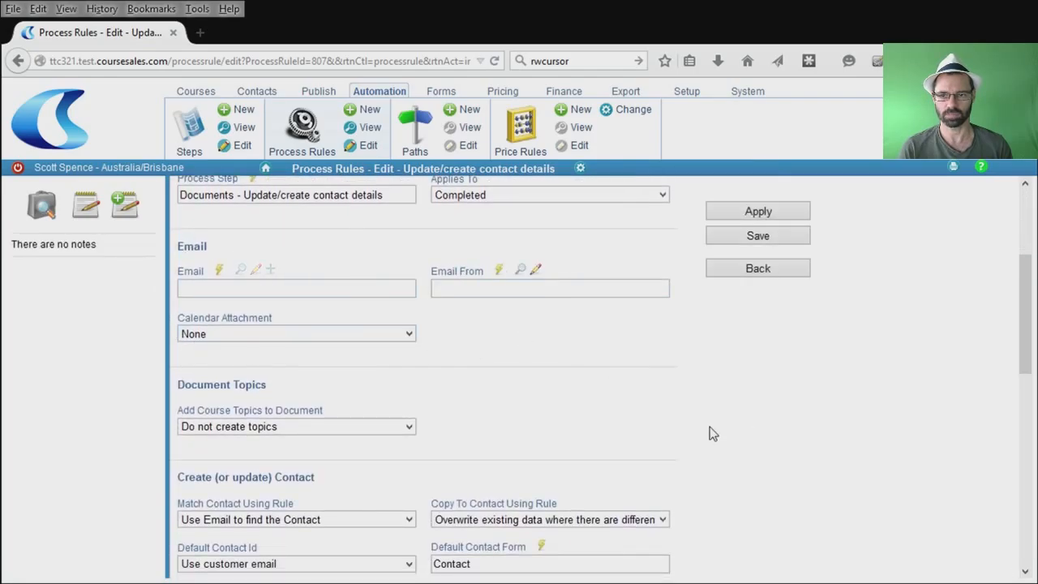
pyautogui.scroll(-3, 709, 430)
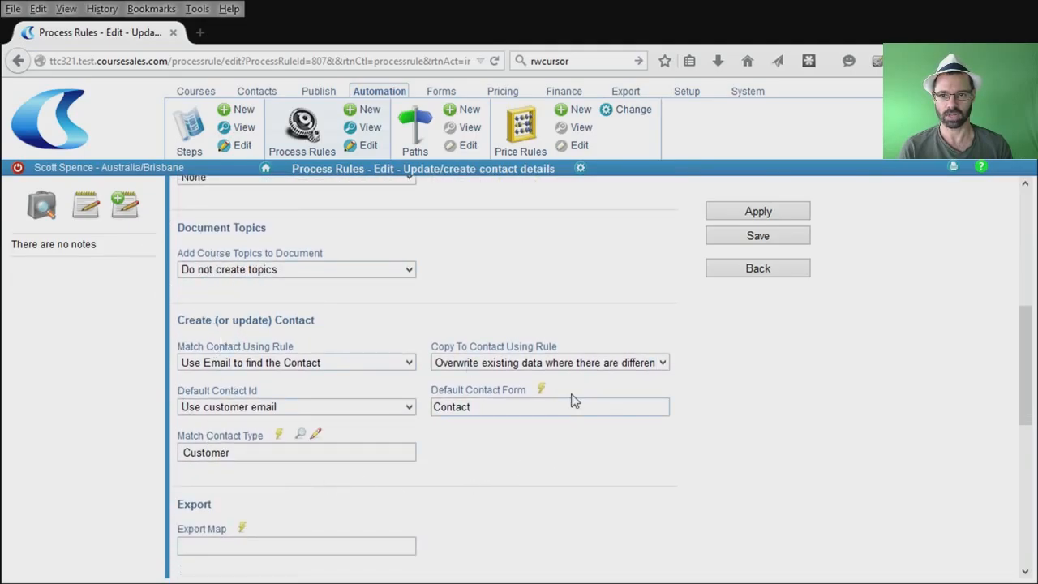
pyautogui.scroll(-4, 573, 452)
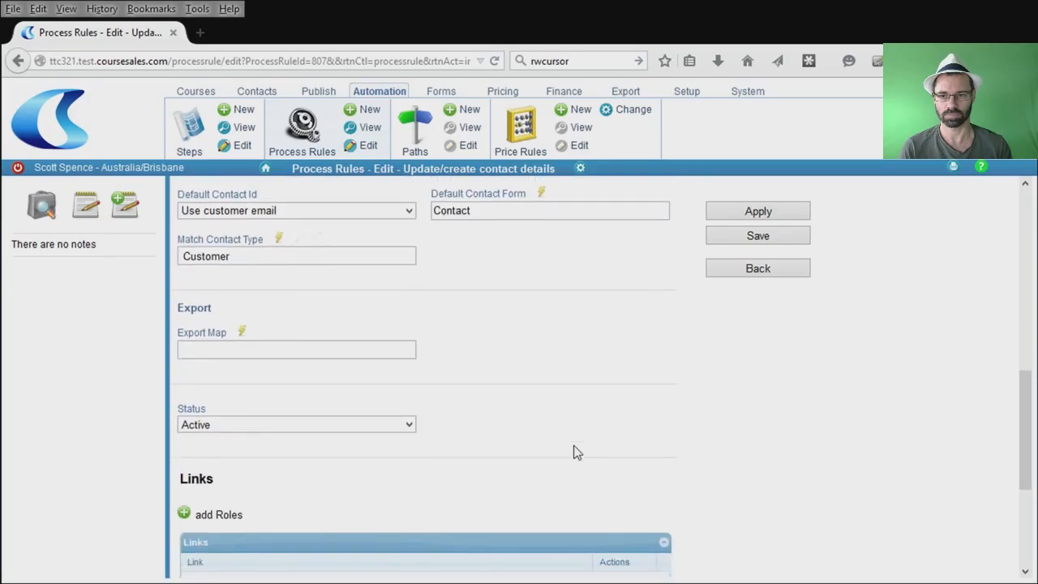
pyautogui.scroll(-3, 573, 451)
pyautogui.scroll(7, 573, 452)
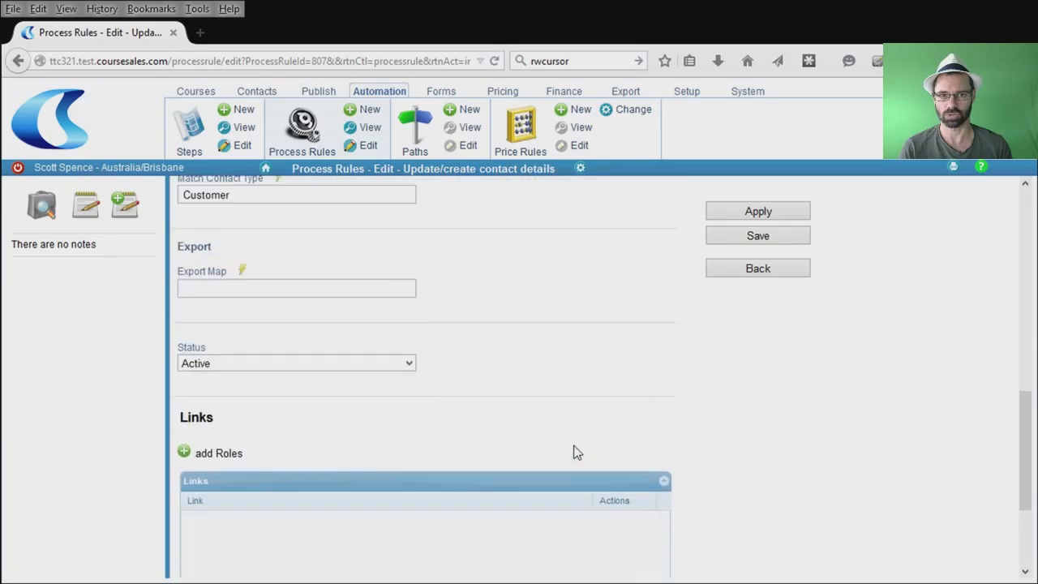
pyautogui.scroll(5, 575, 438)
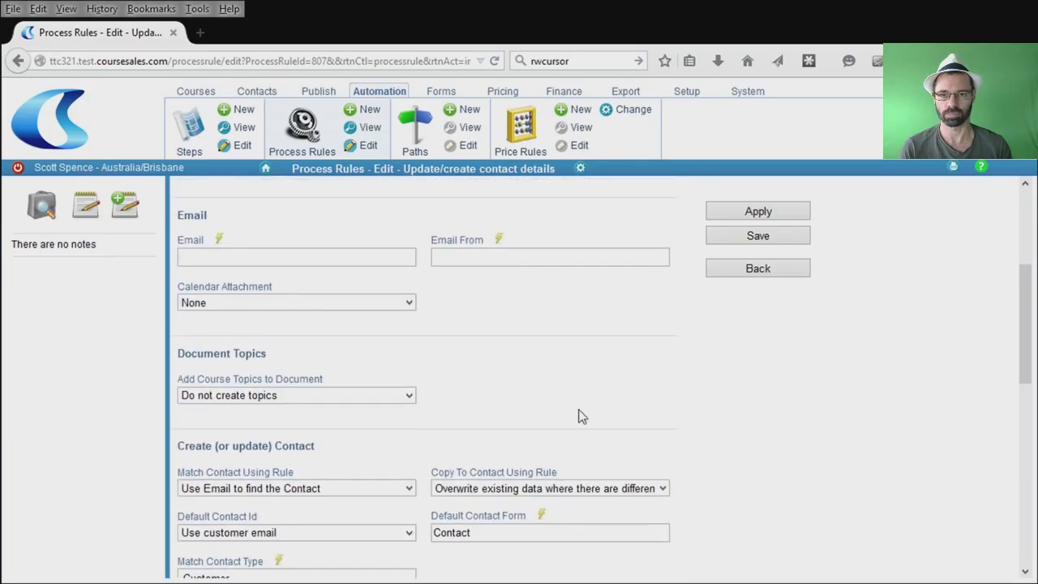
pyautogui.click(299, 142)
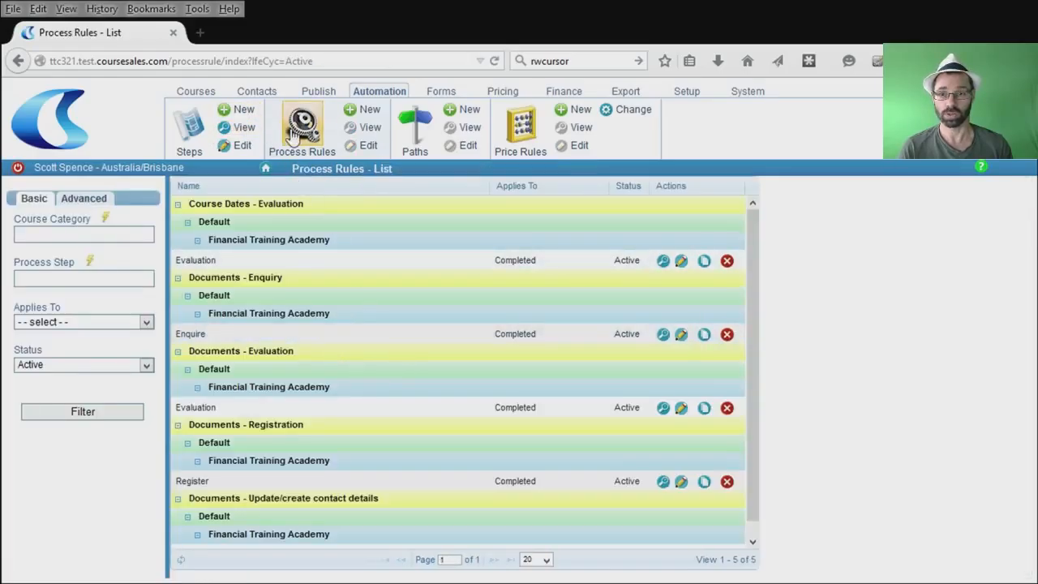
# Open the Link to contact step from Automation > Steps and return to the list unchanged.
pyautogui.click(193, 127)
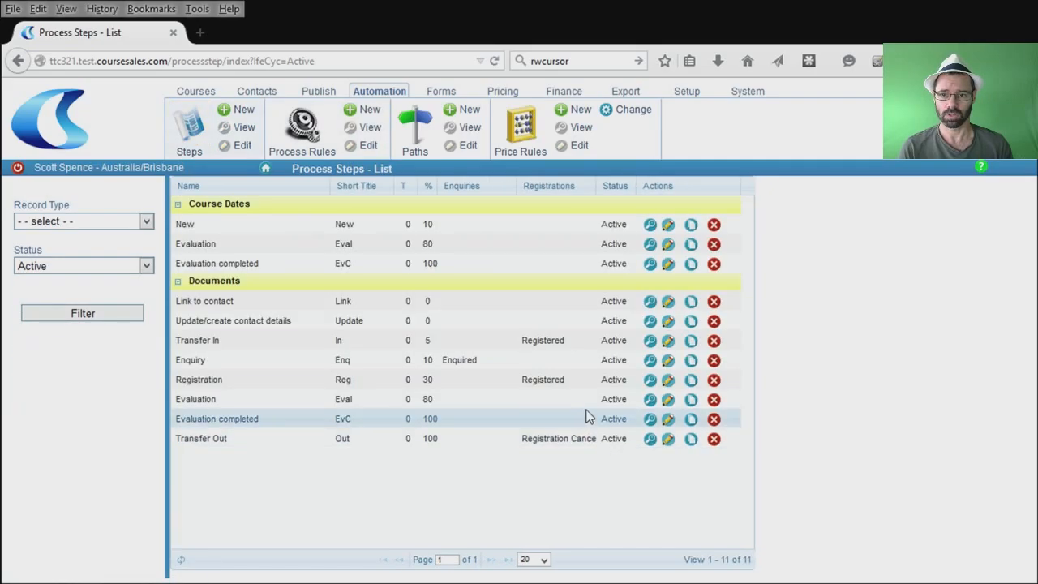
pyautogui.click(668, 303)
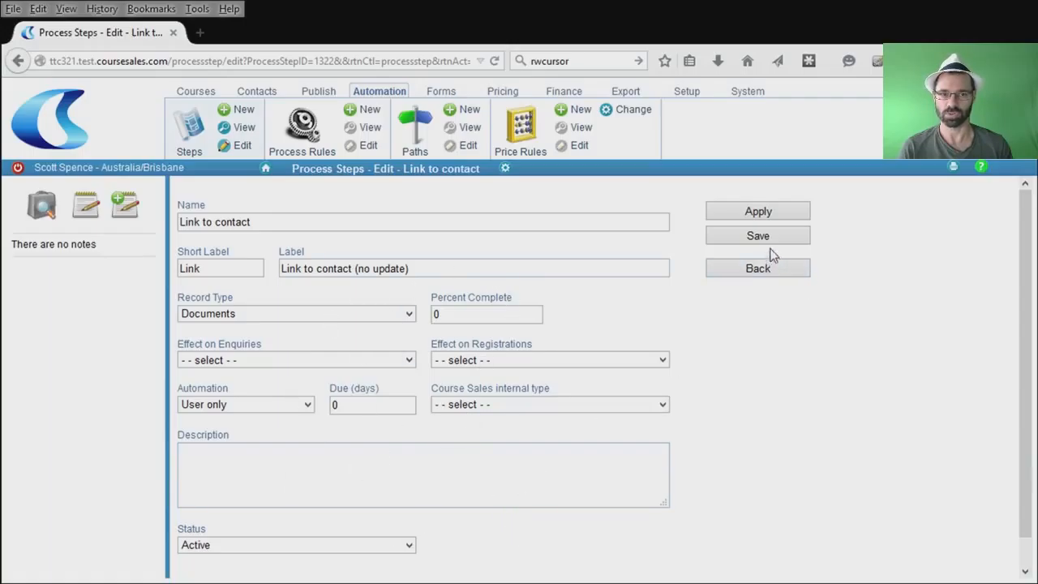
pyautogui.click(758, 268)
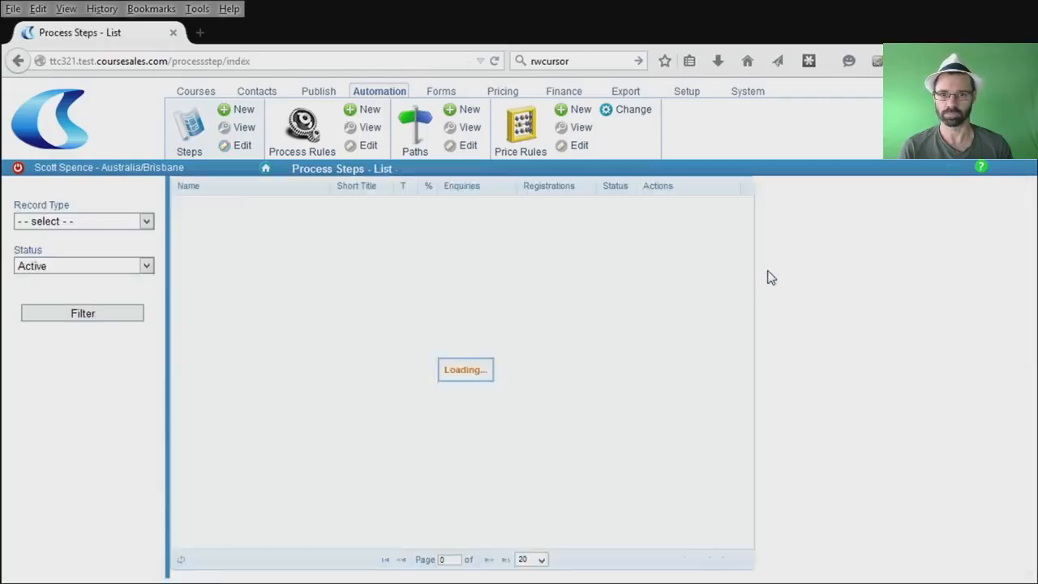